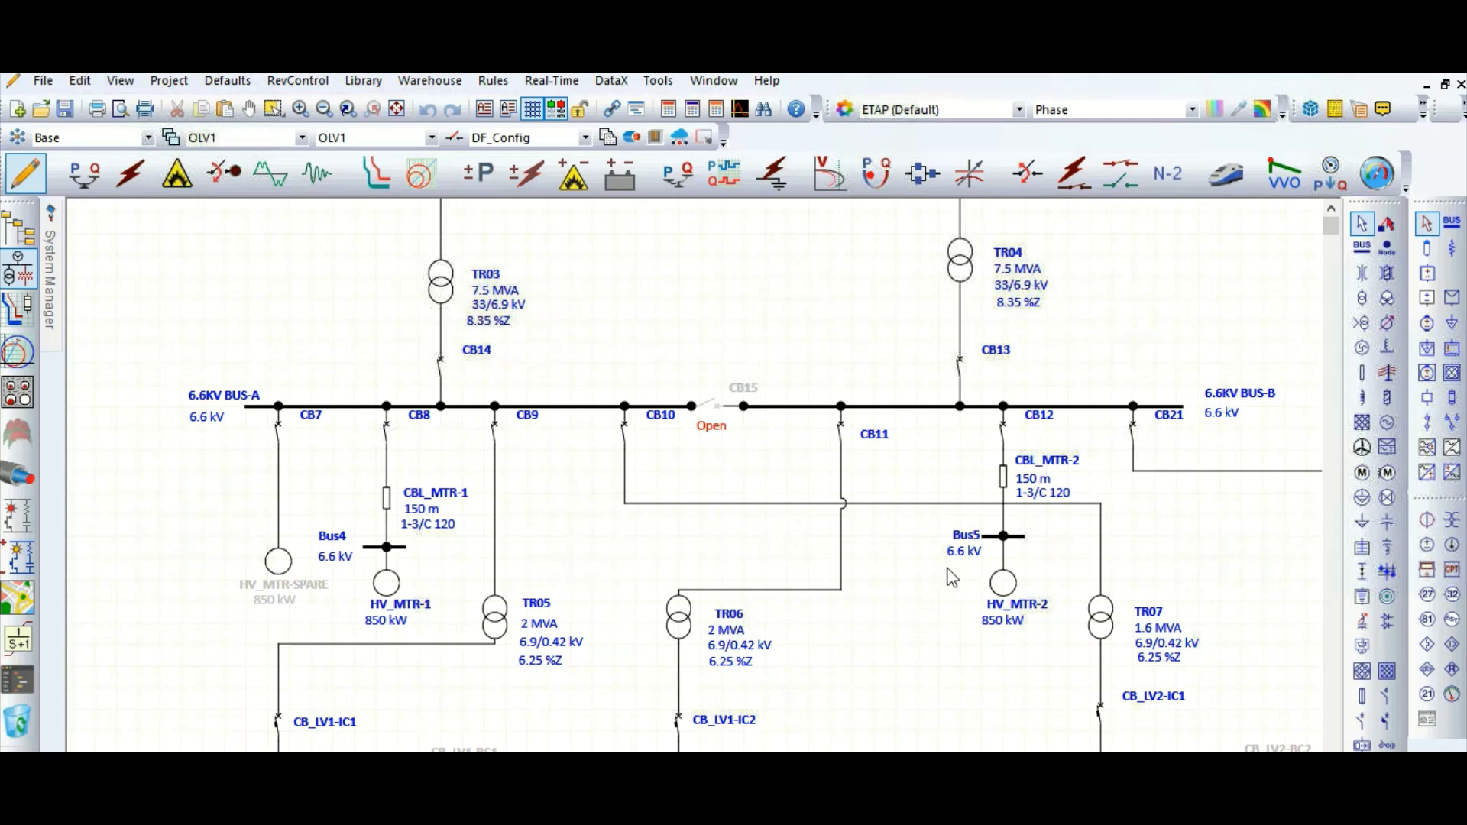
Step: Open HV_MTR-2's editor and review its 850 kW, 6.6 kV nameplate and impedance data
double_click(999, 587)
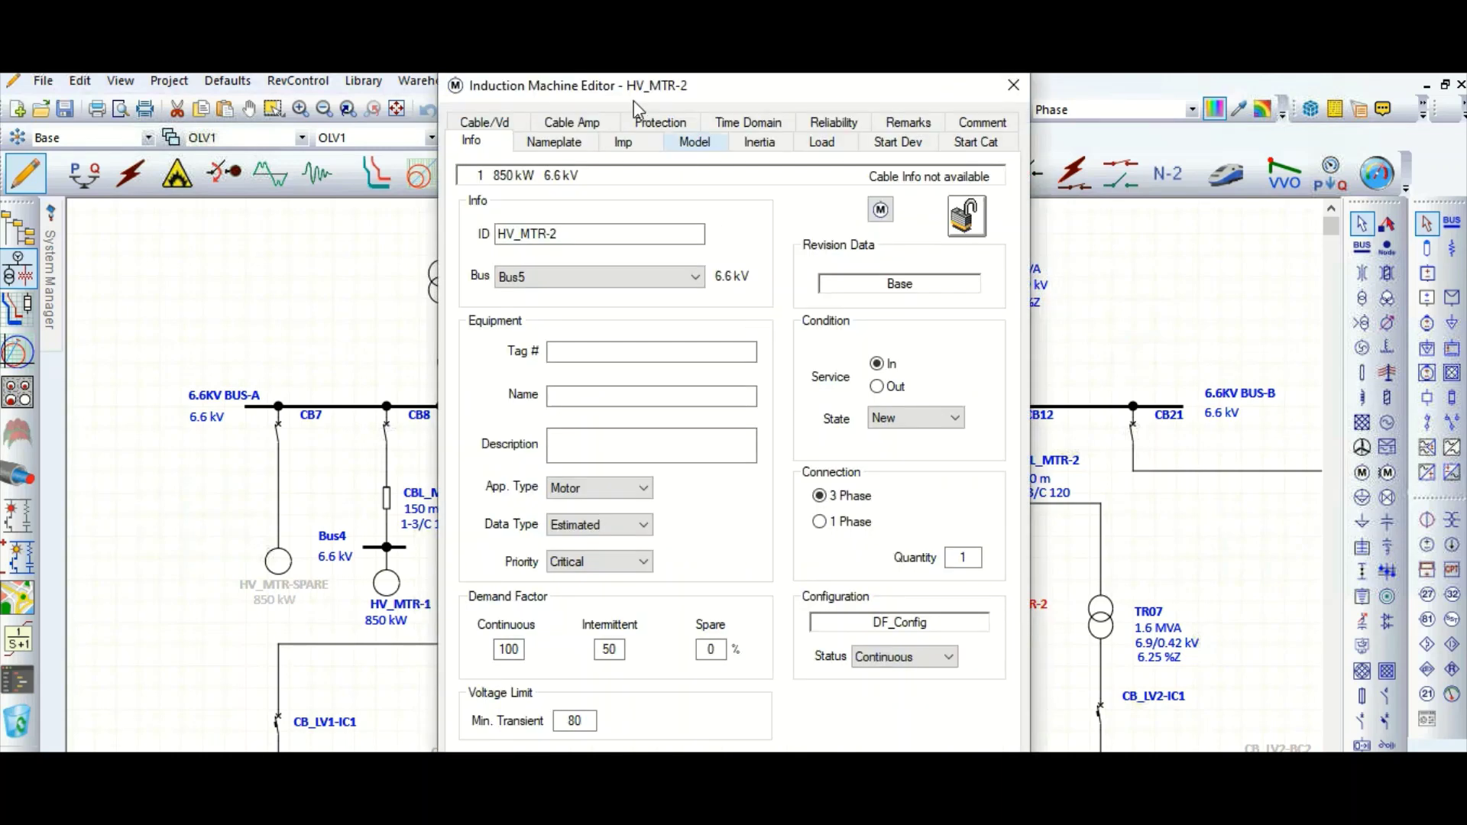
drag(625, 95, 574, 76)
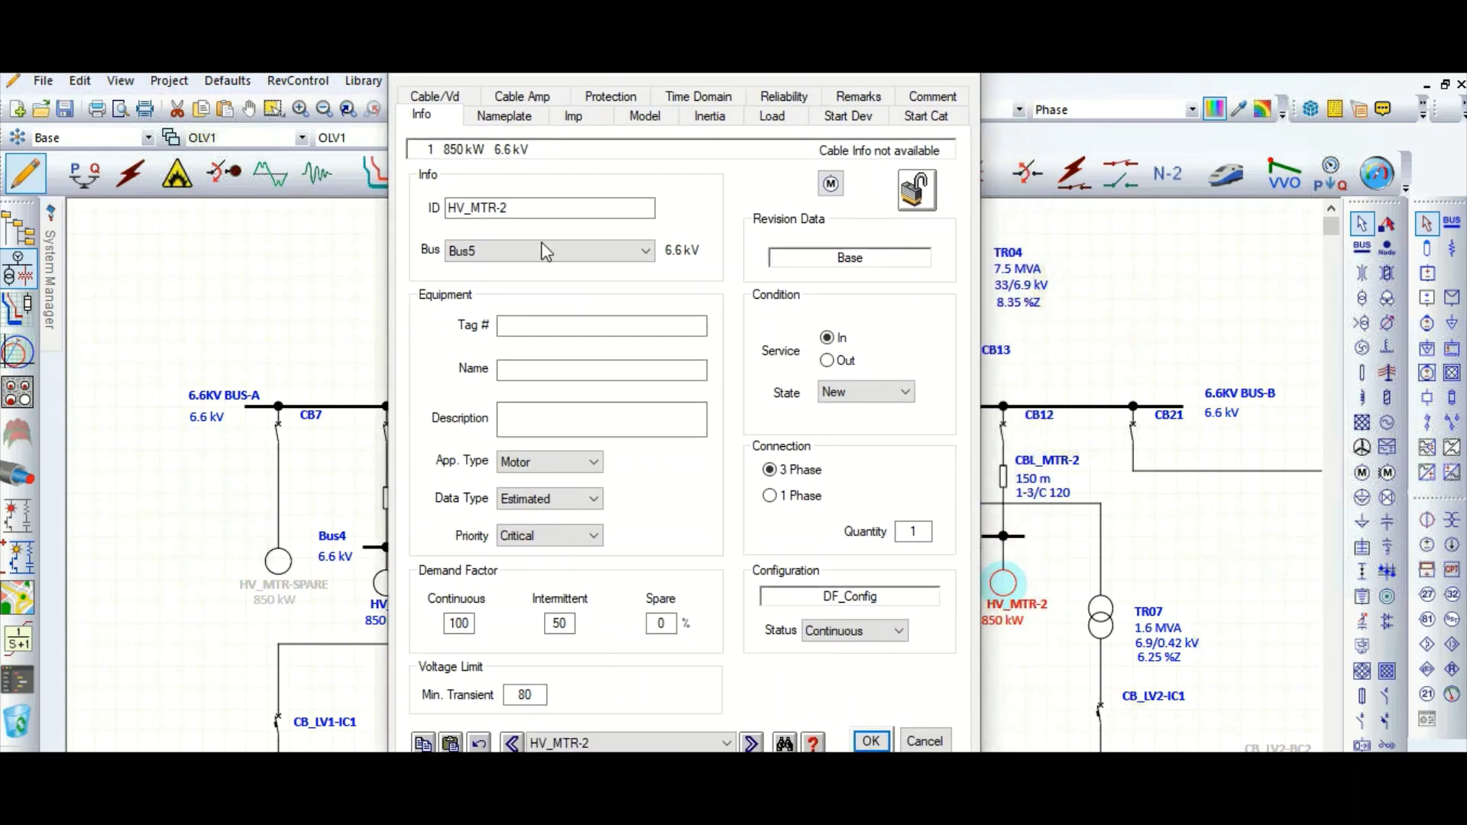
click(524, 121)
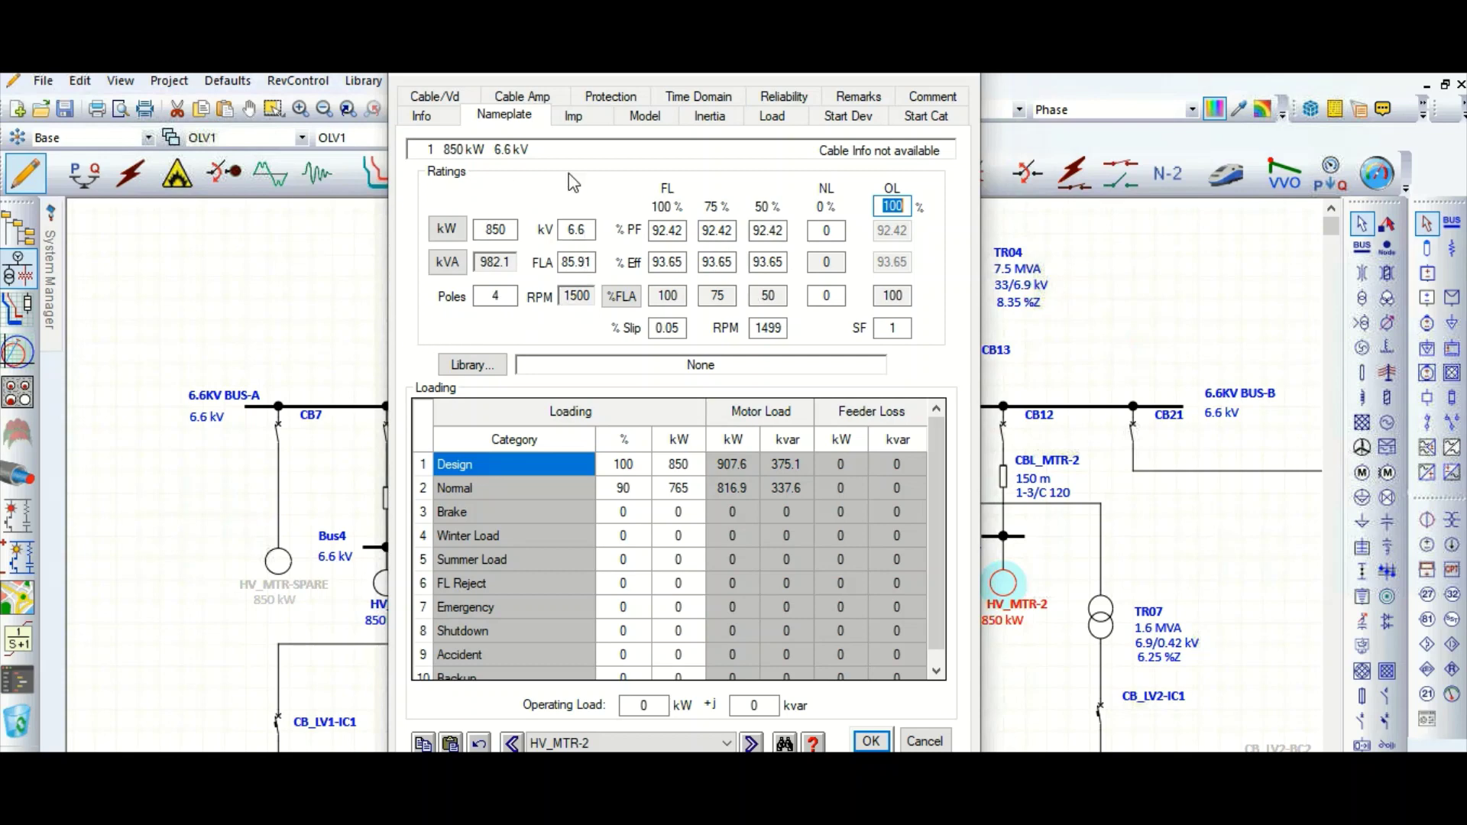
click(583, 118)
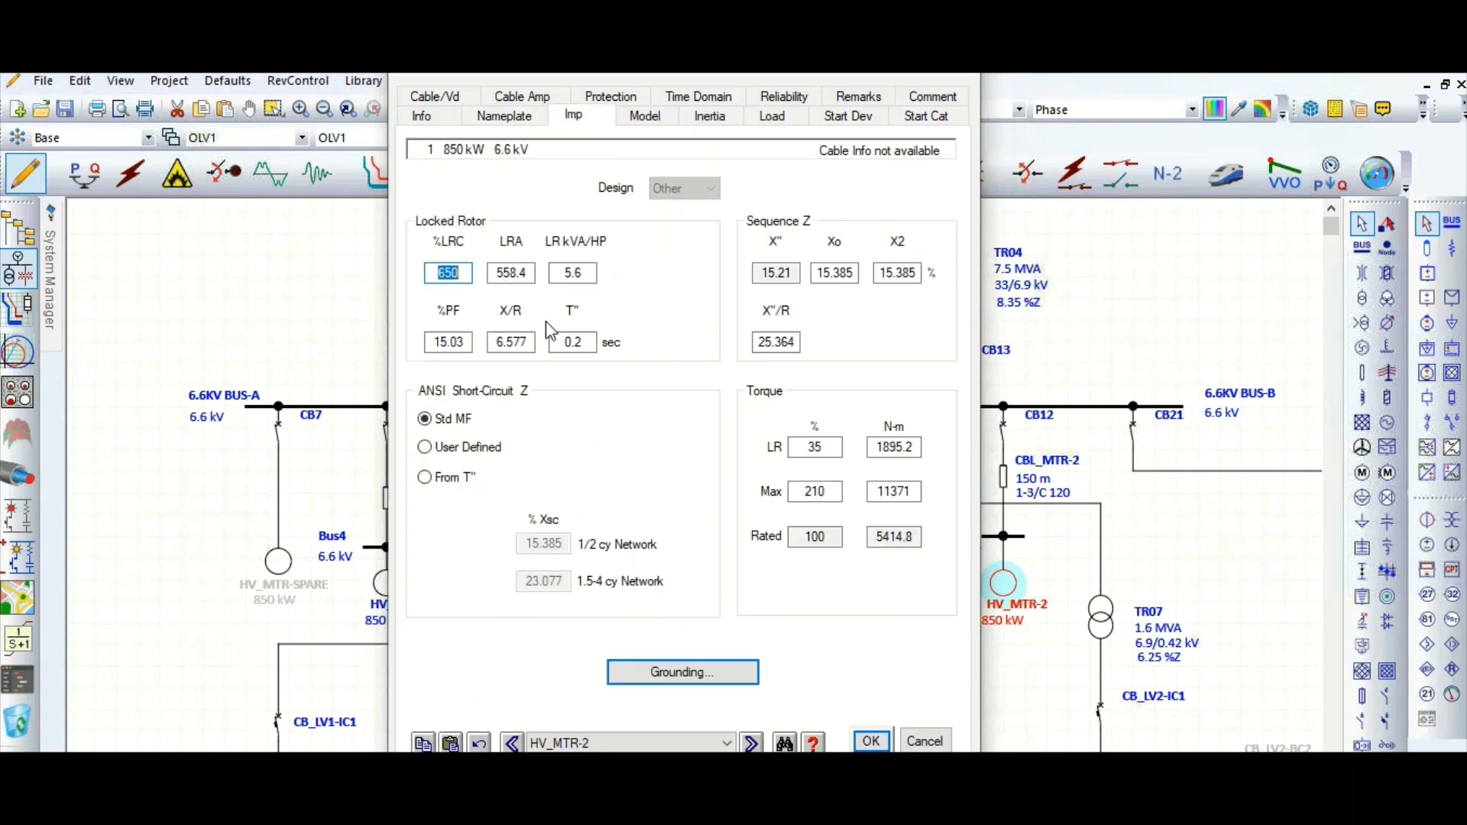
click(525, 117)
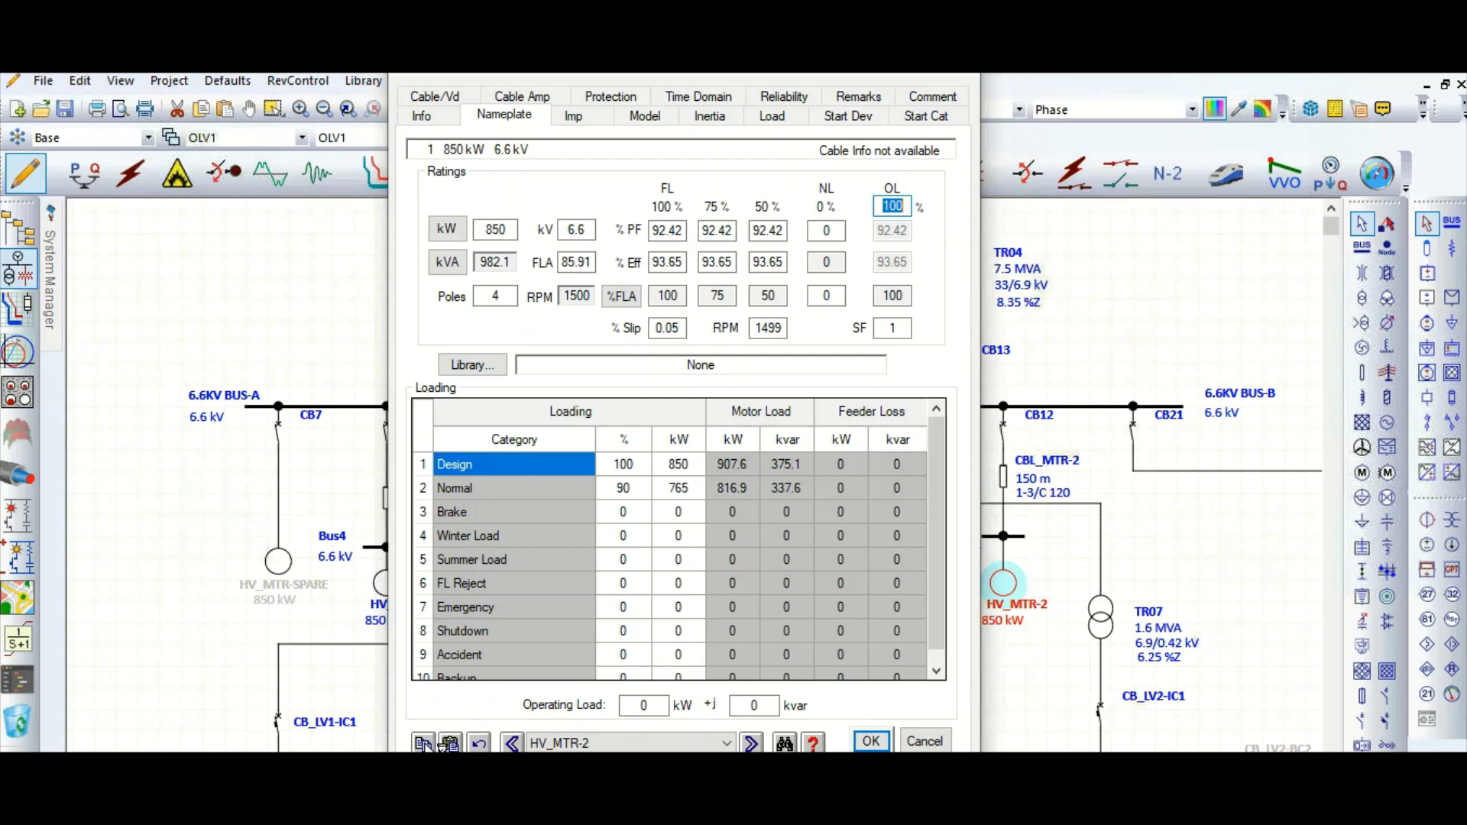
Step: Save HV_MTR-2's 850 kW motor data as the default induction machine and close its editor
click(423, 743)
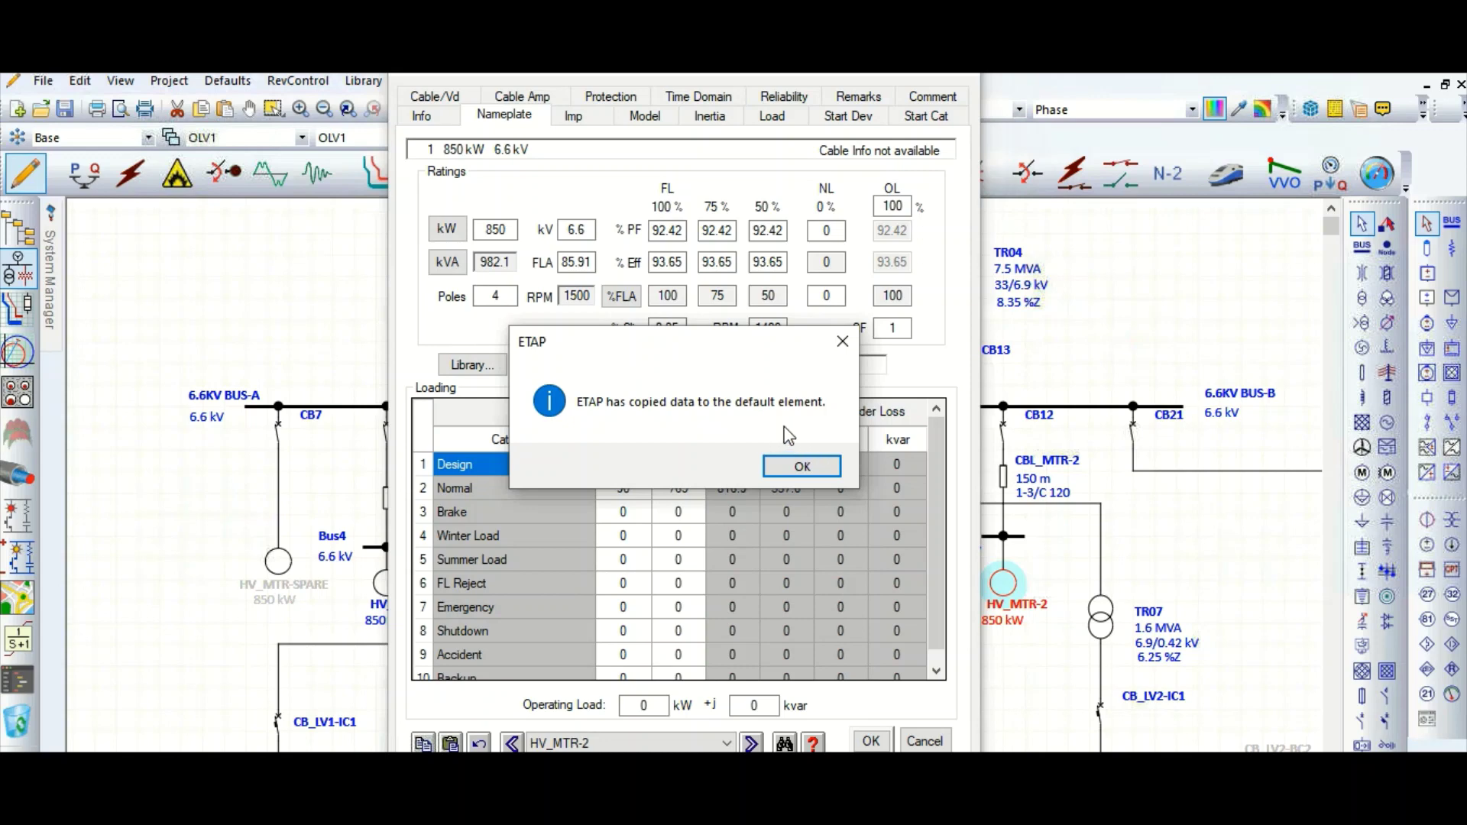
click(813, 465)
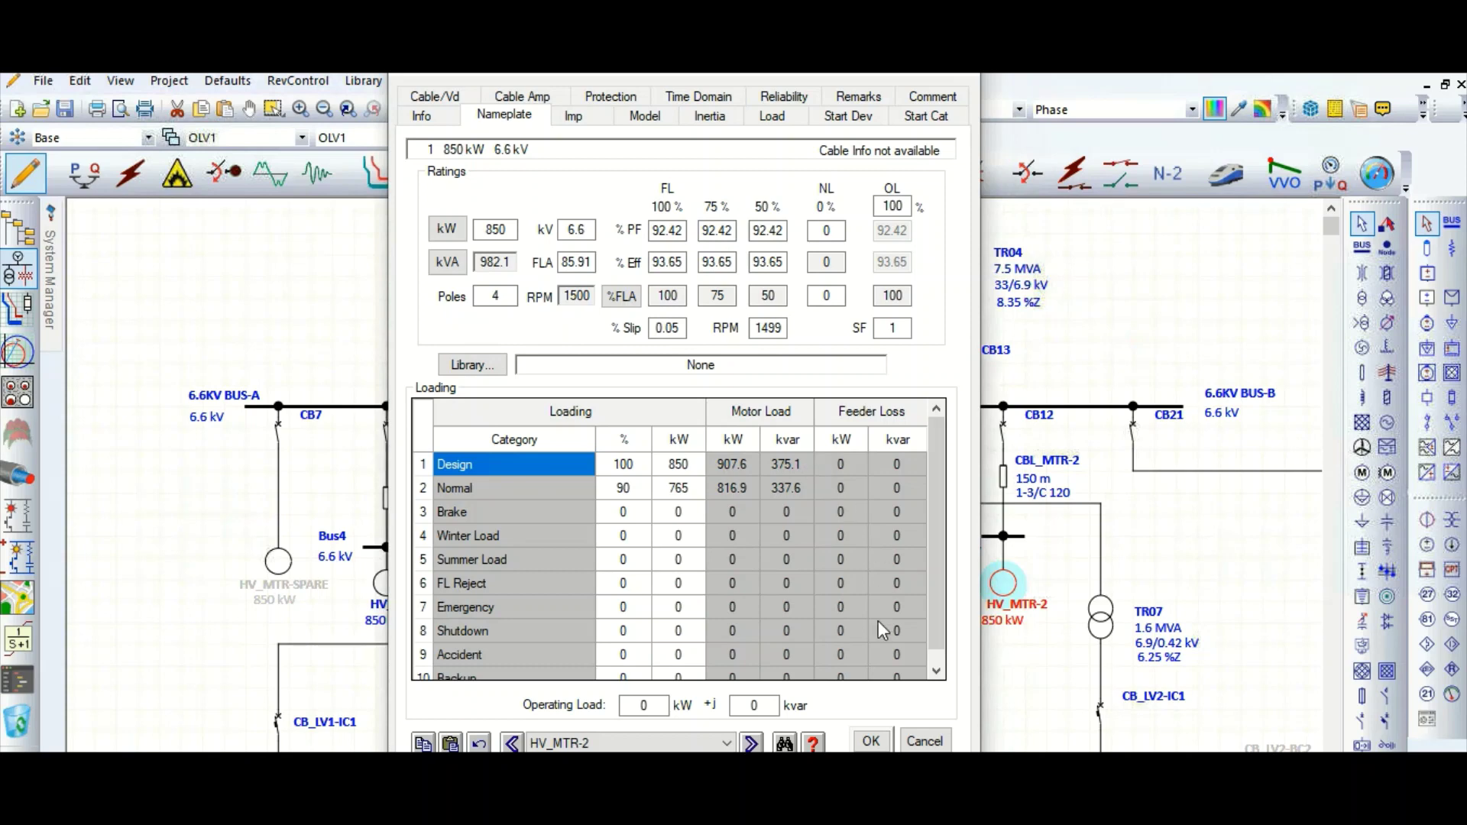
click(871, 742)
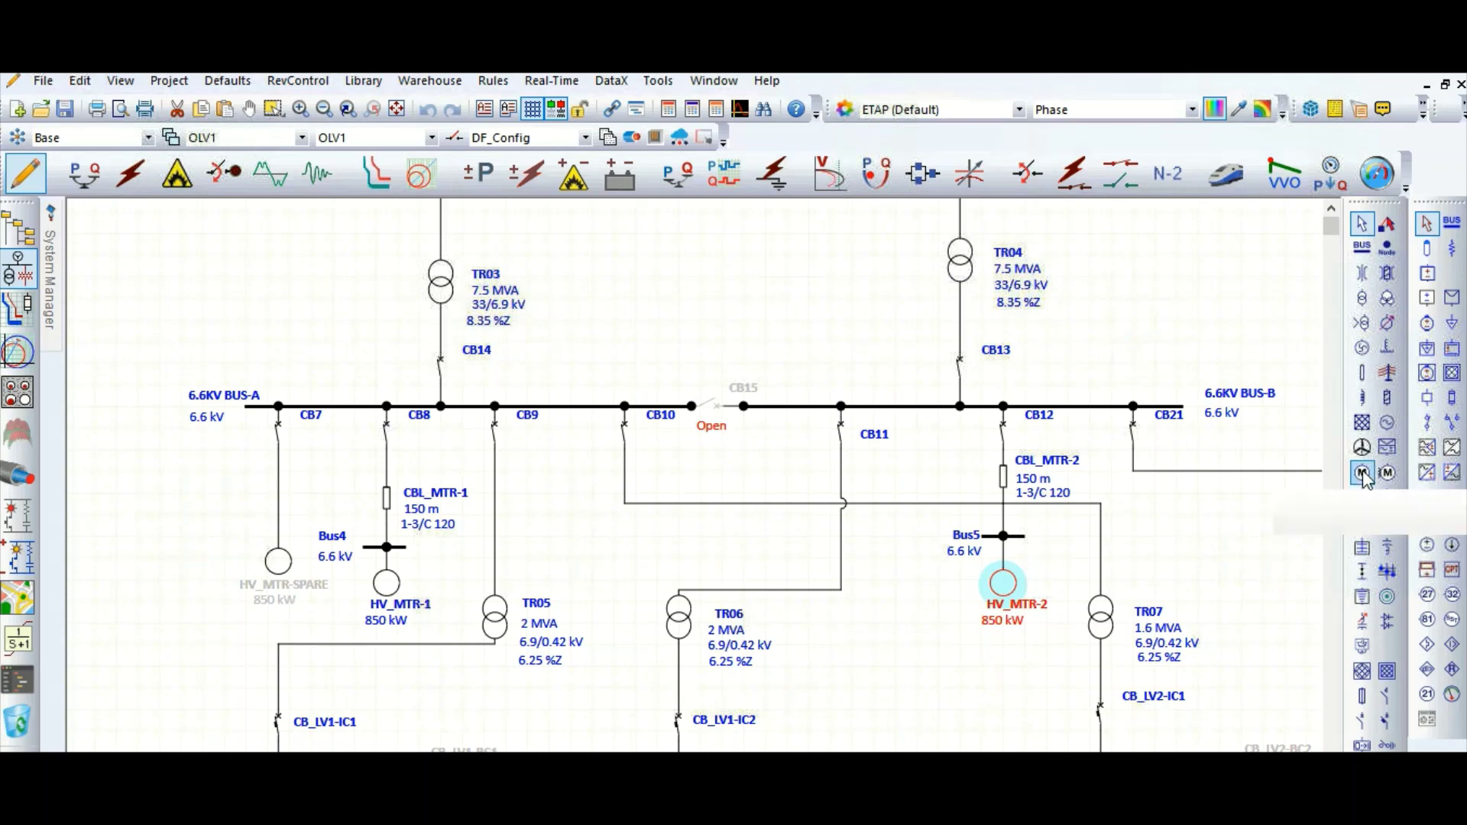
Step: Place a new induction motor Mtr1 above 6.6KV BUS-A and open its editor
click(1364, 474)
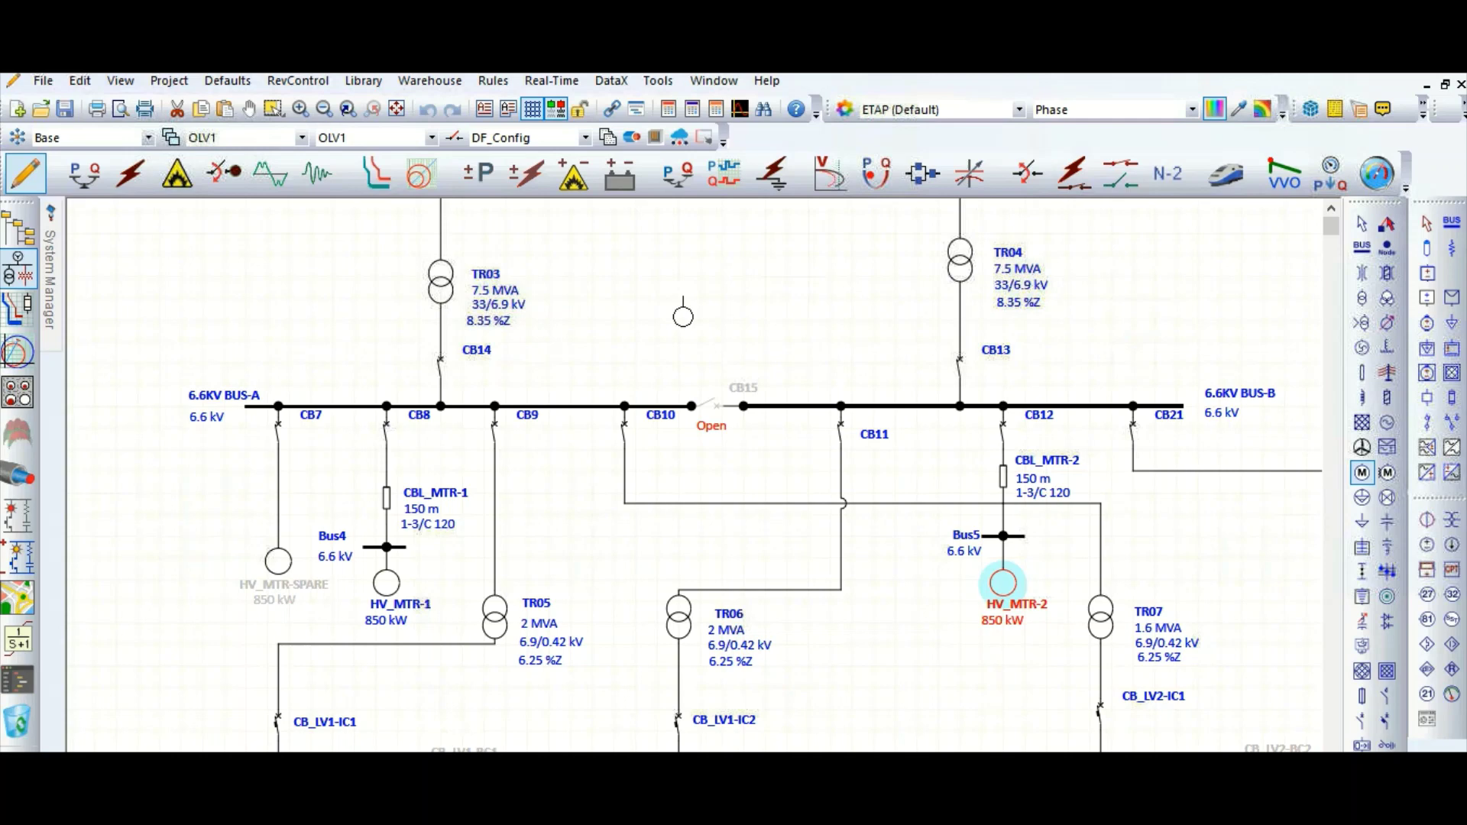
click(634, 312)
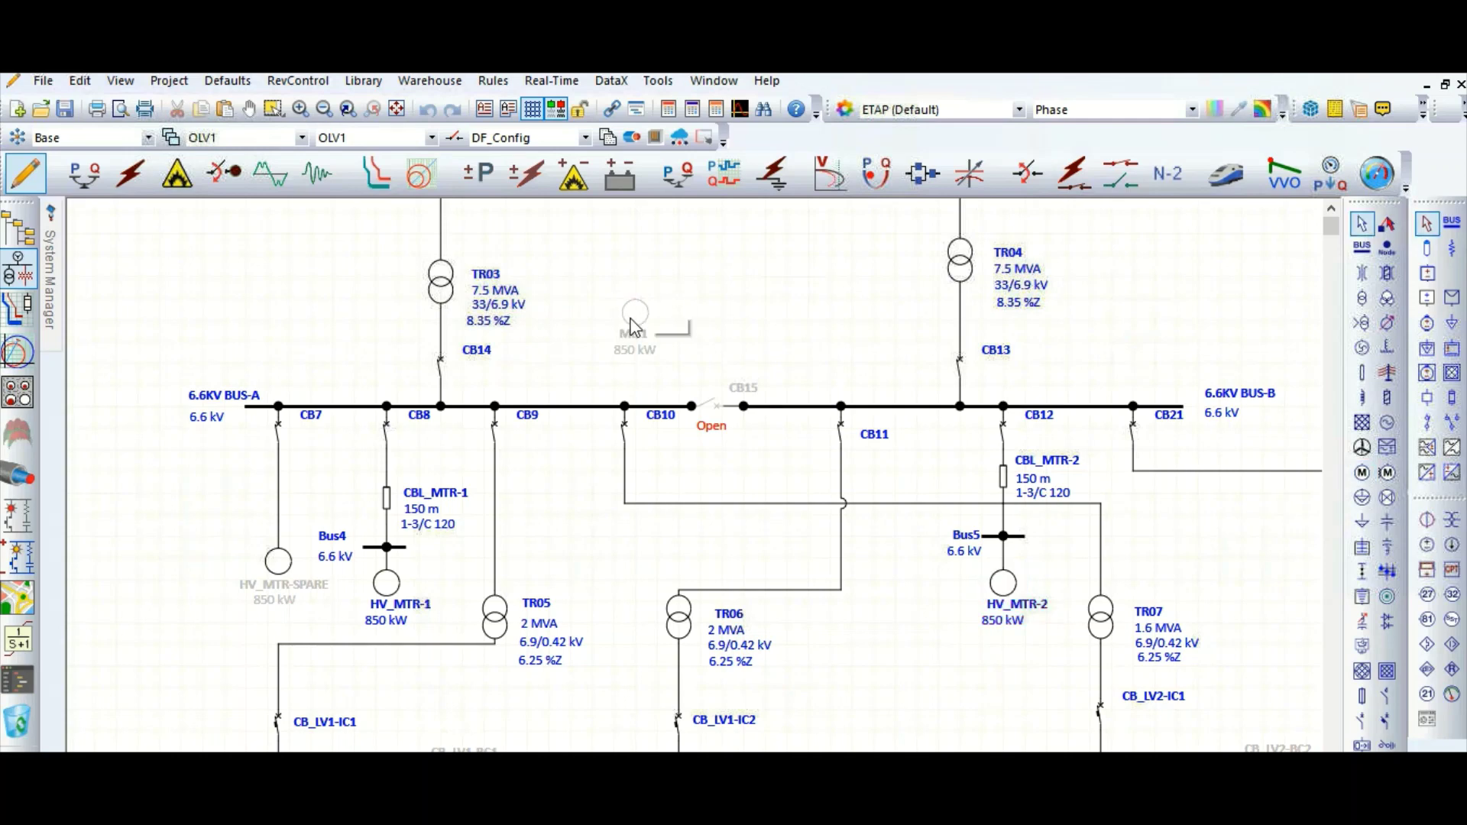
double_click(632, 317)
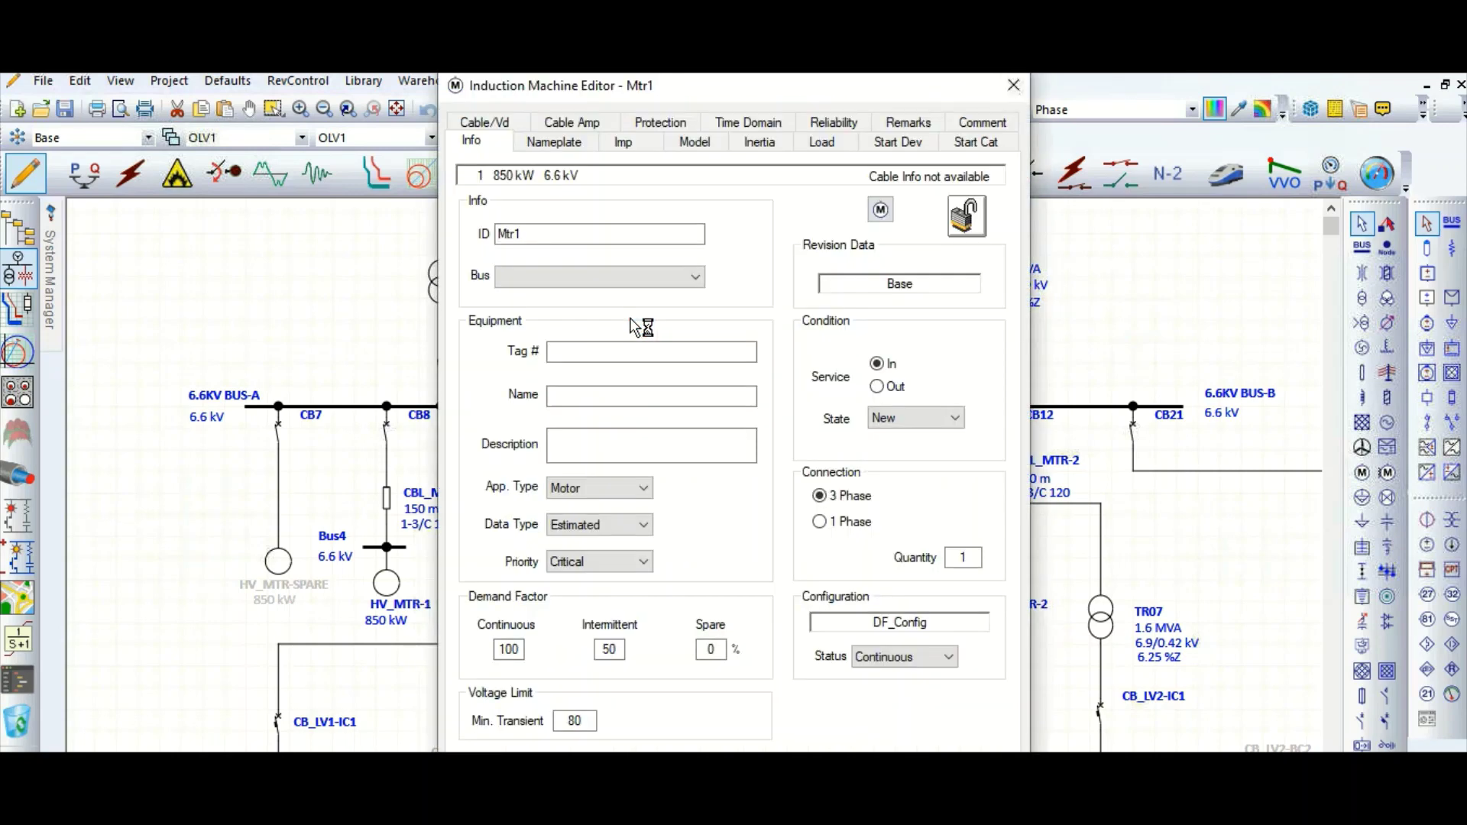
Step: Confirm Mtr1 inherited the 850 kW, 6.6 kV defaults on Nameplate and Imp tabs, then close it
click(556, 142)
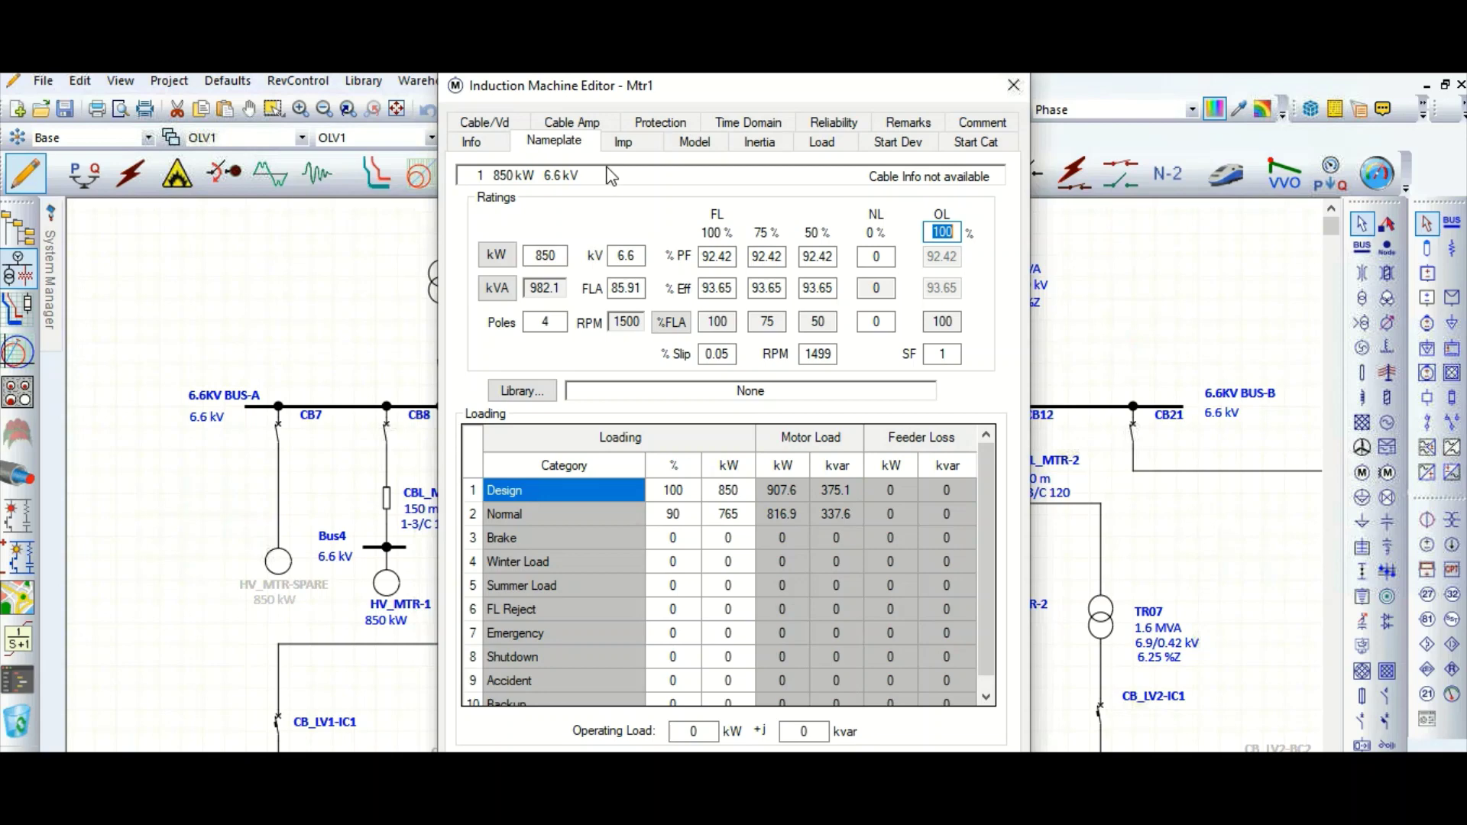
click(625, 145)
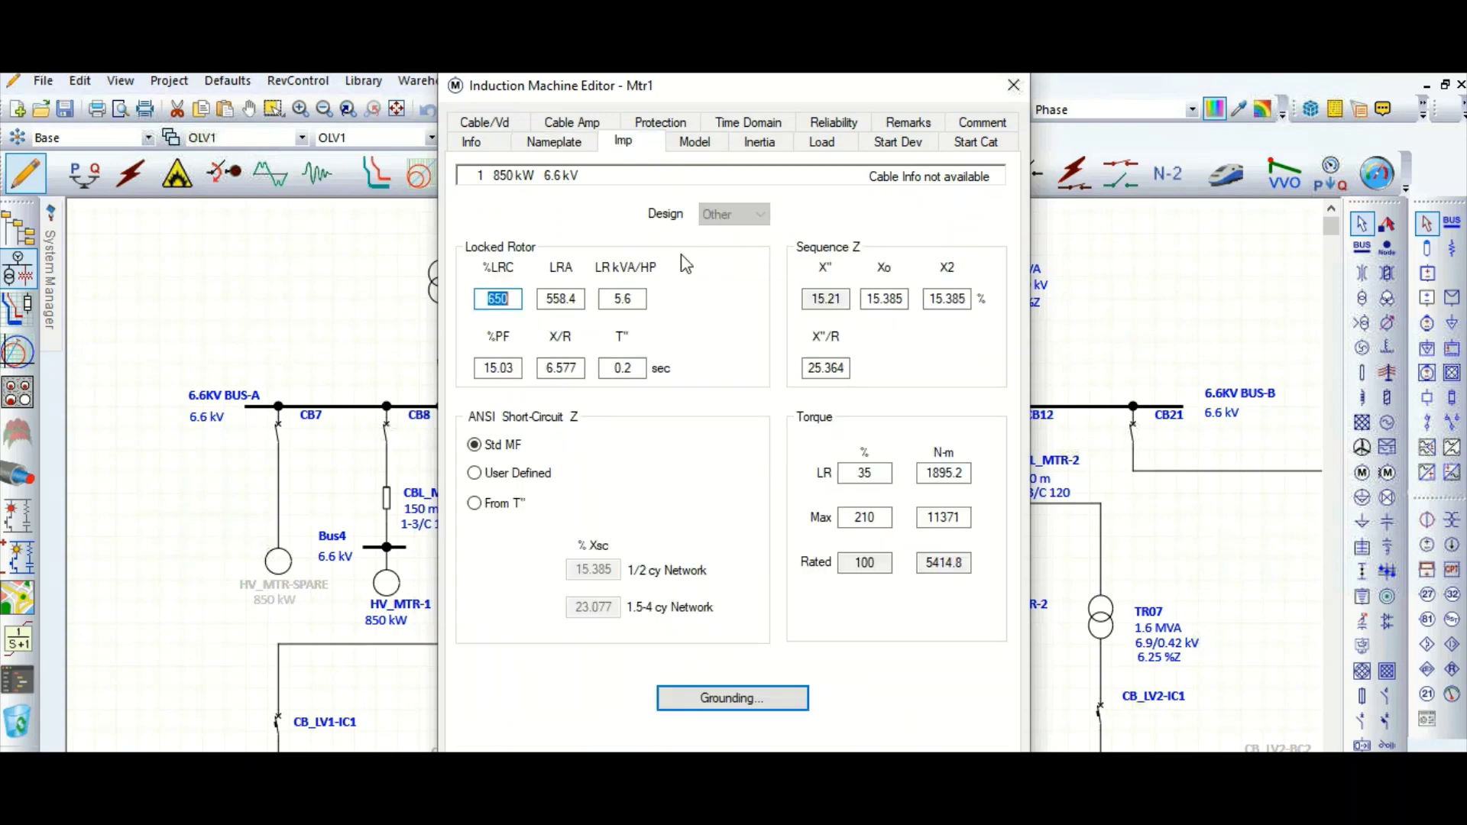
click(565, 142)
click(585, 139)
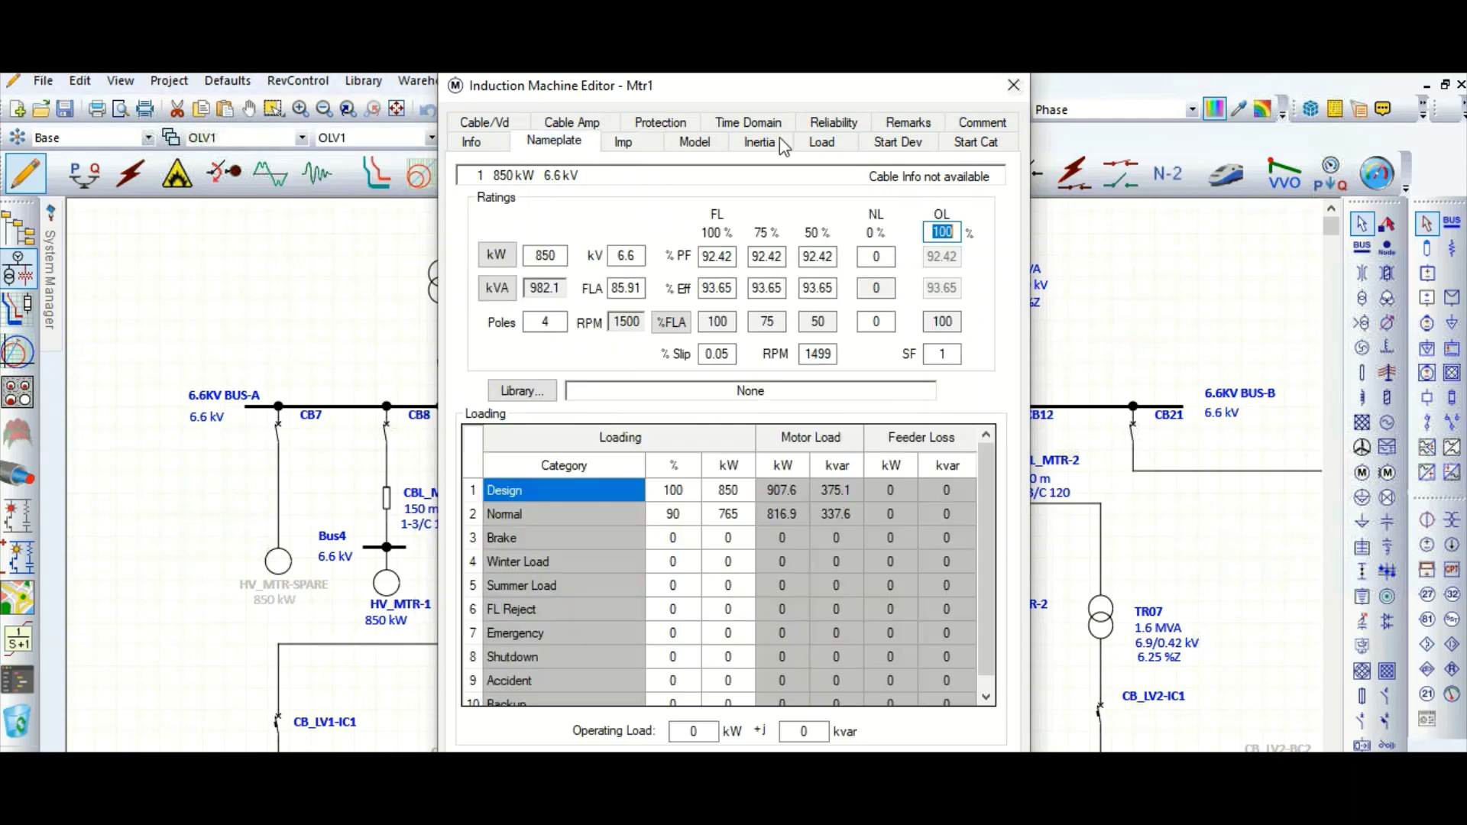
click(1016, 87)
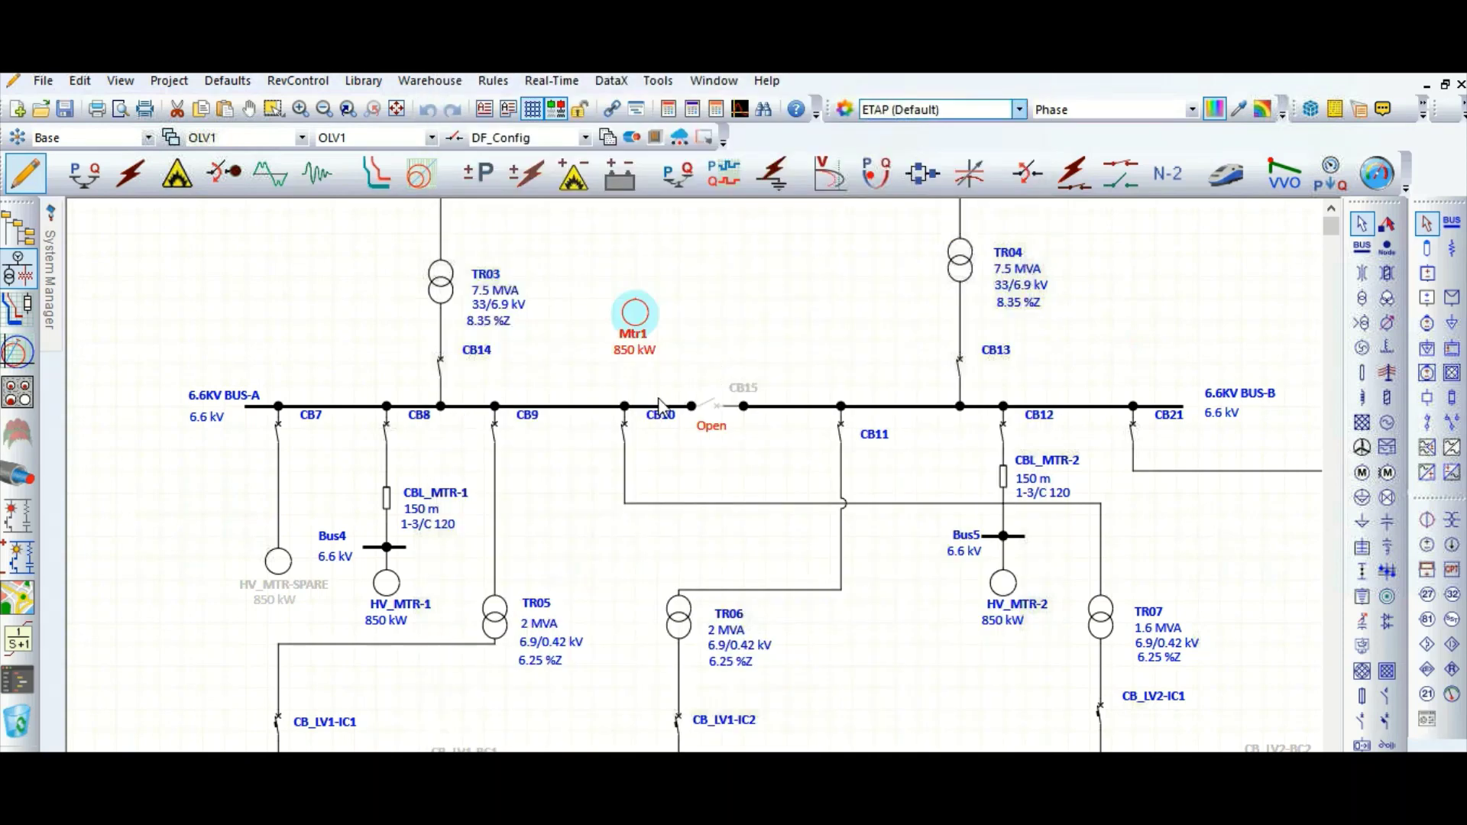
Step: Deselect Mtr1 and open Defaults > Load / Motor / Shunt > Induction Machine to view the stored template
click(724, 337)
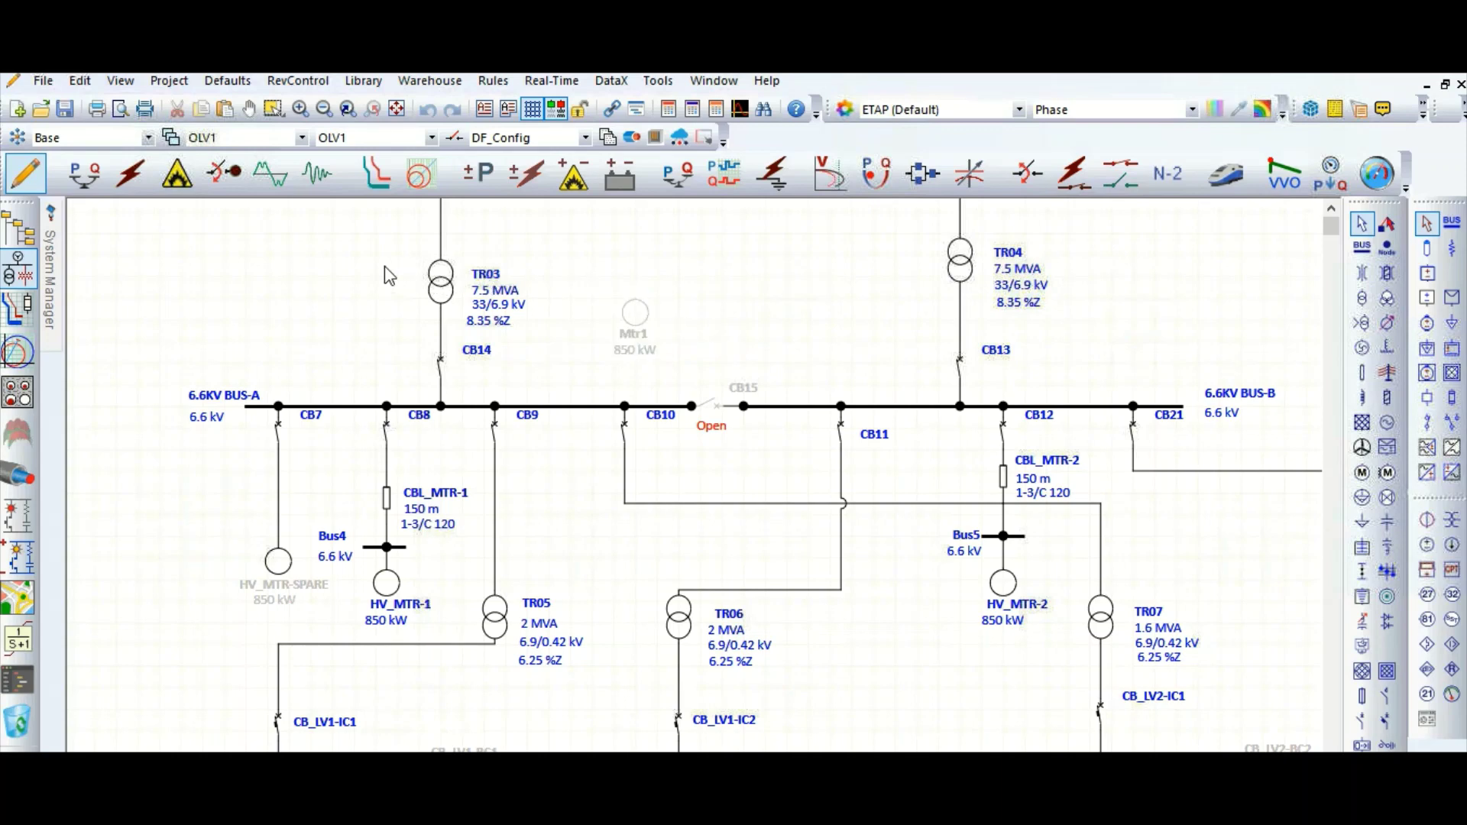
click(229, 81)
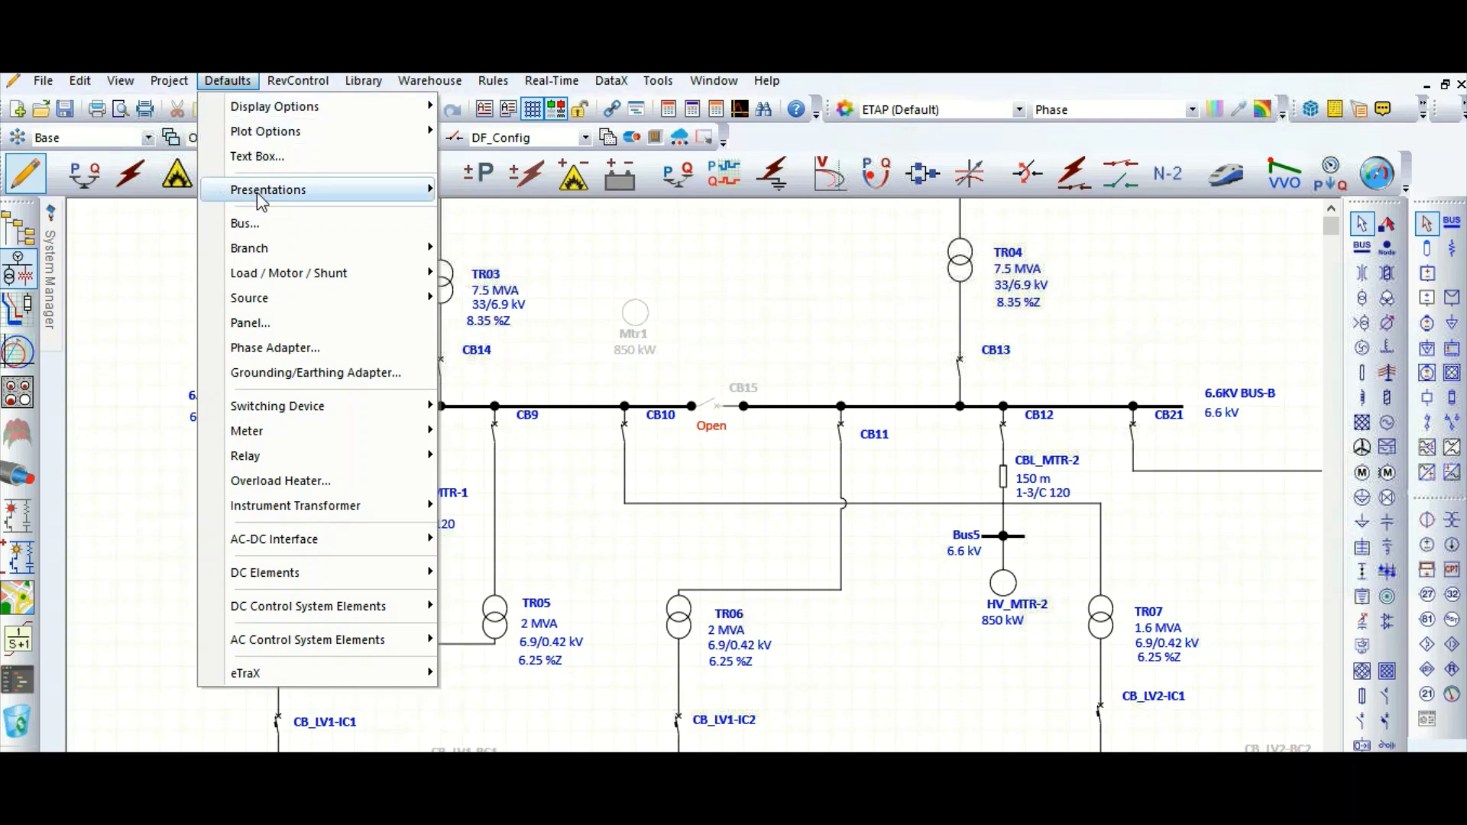
mouse_move(292, 259)
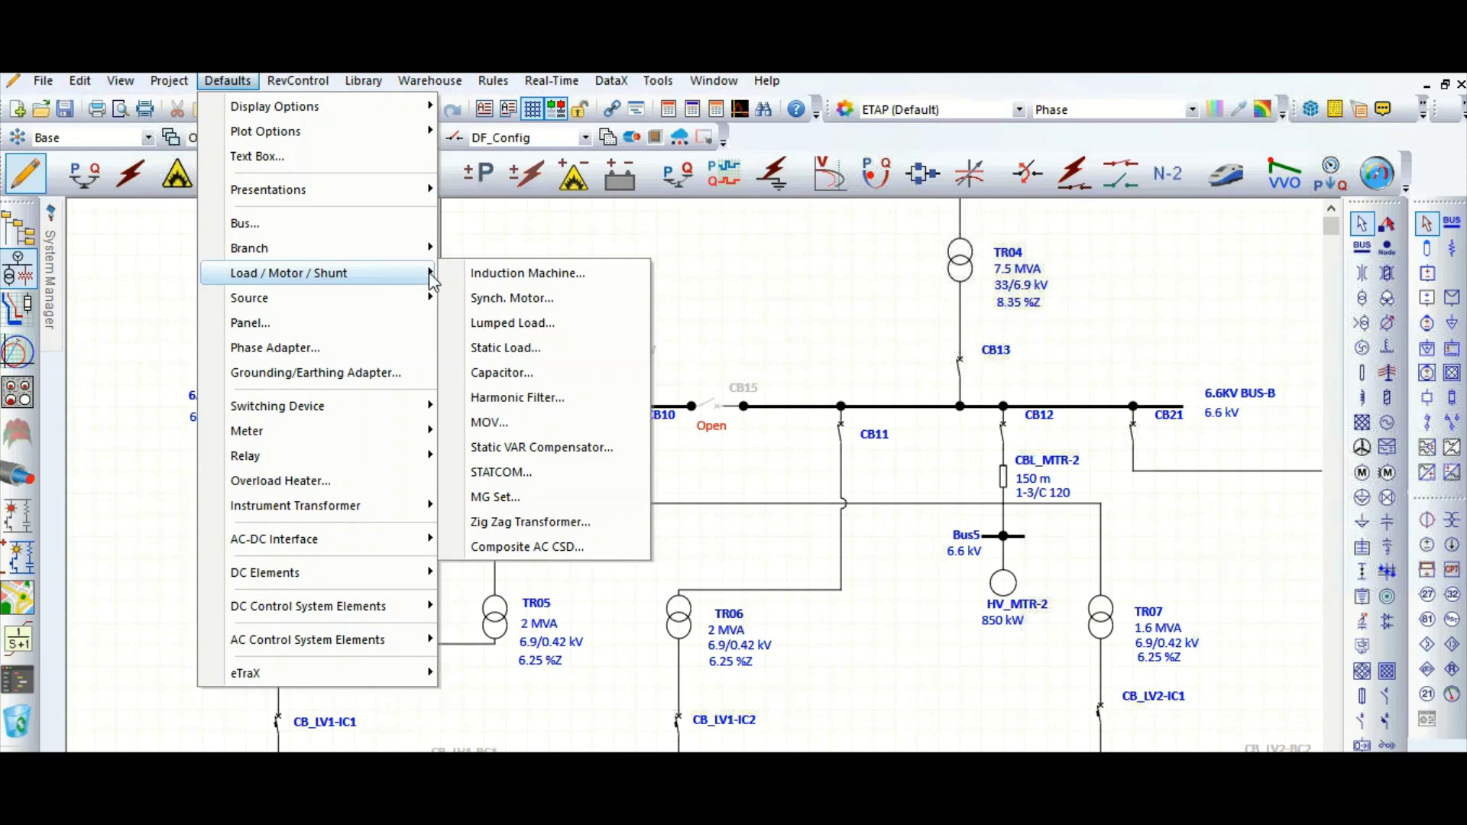
click(537, 278)
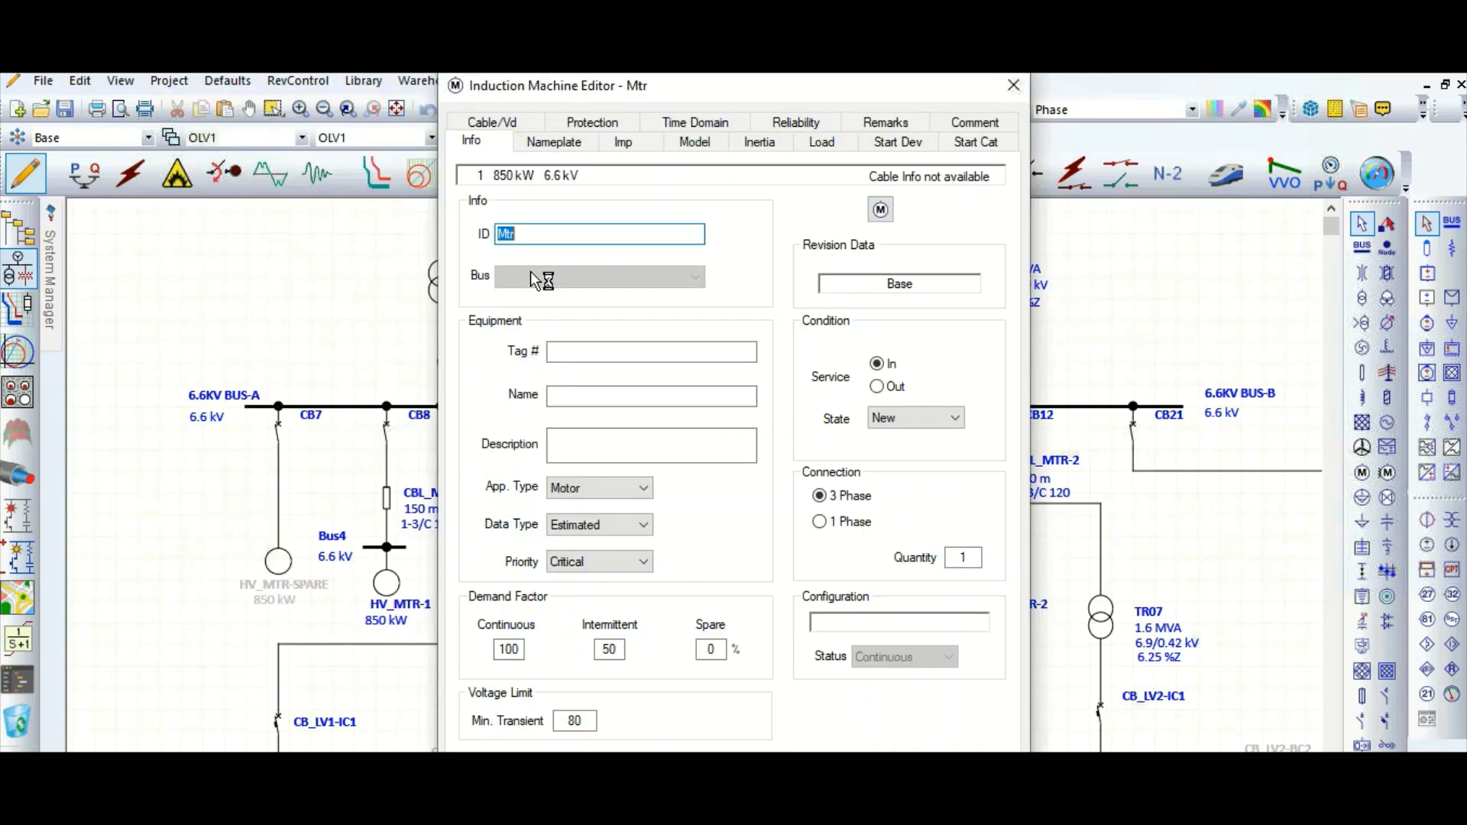
Step: Review the default motor's 850 kW, 6.6 kV nameplate and impedance values
click(560, 144)
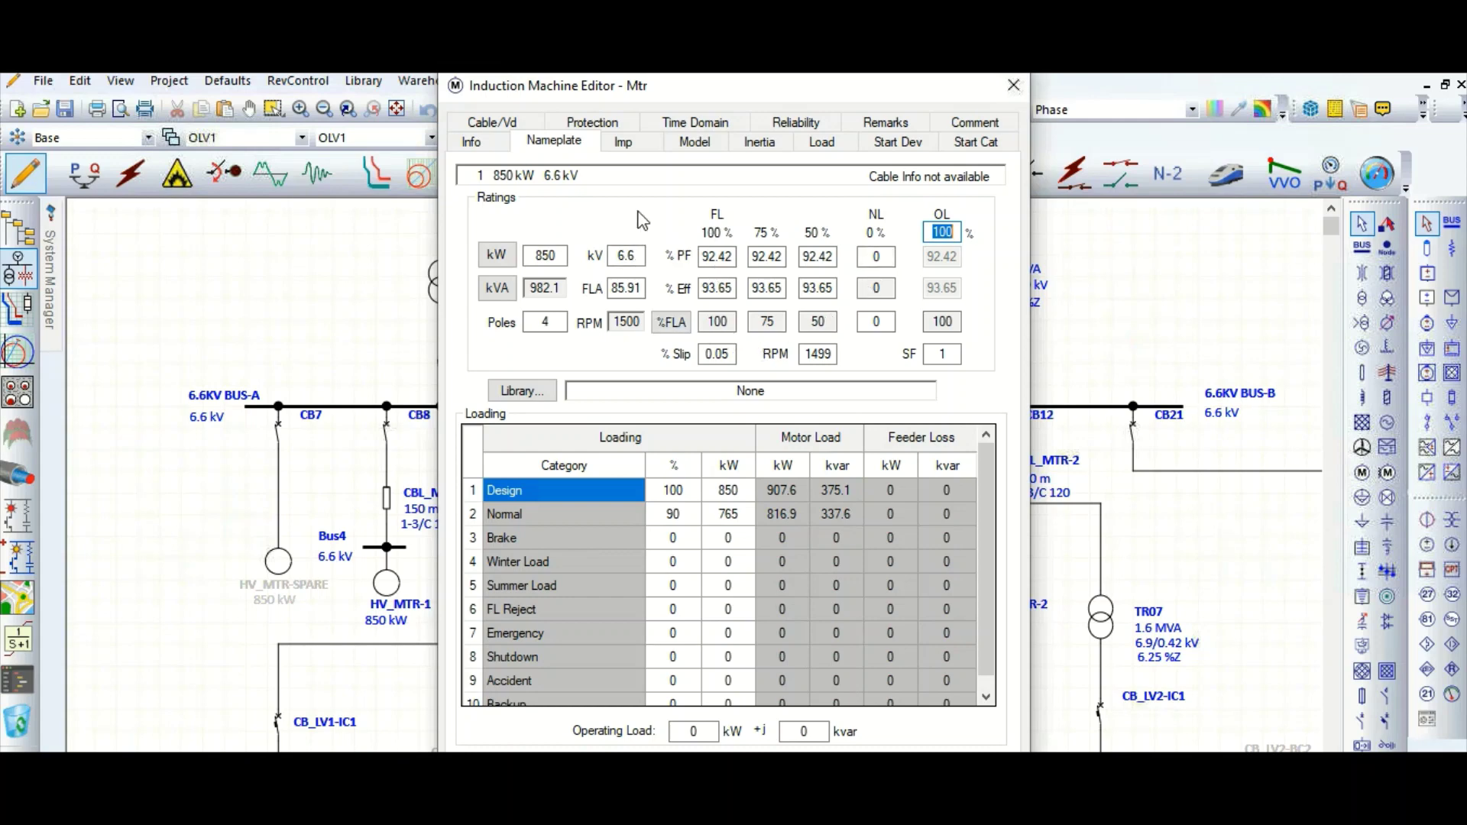
click(634, 144)
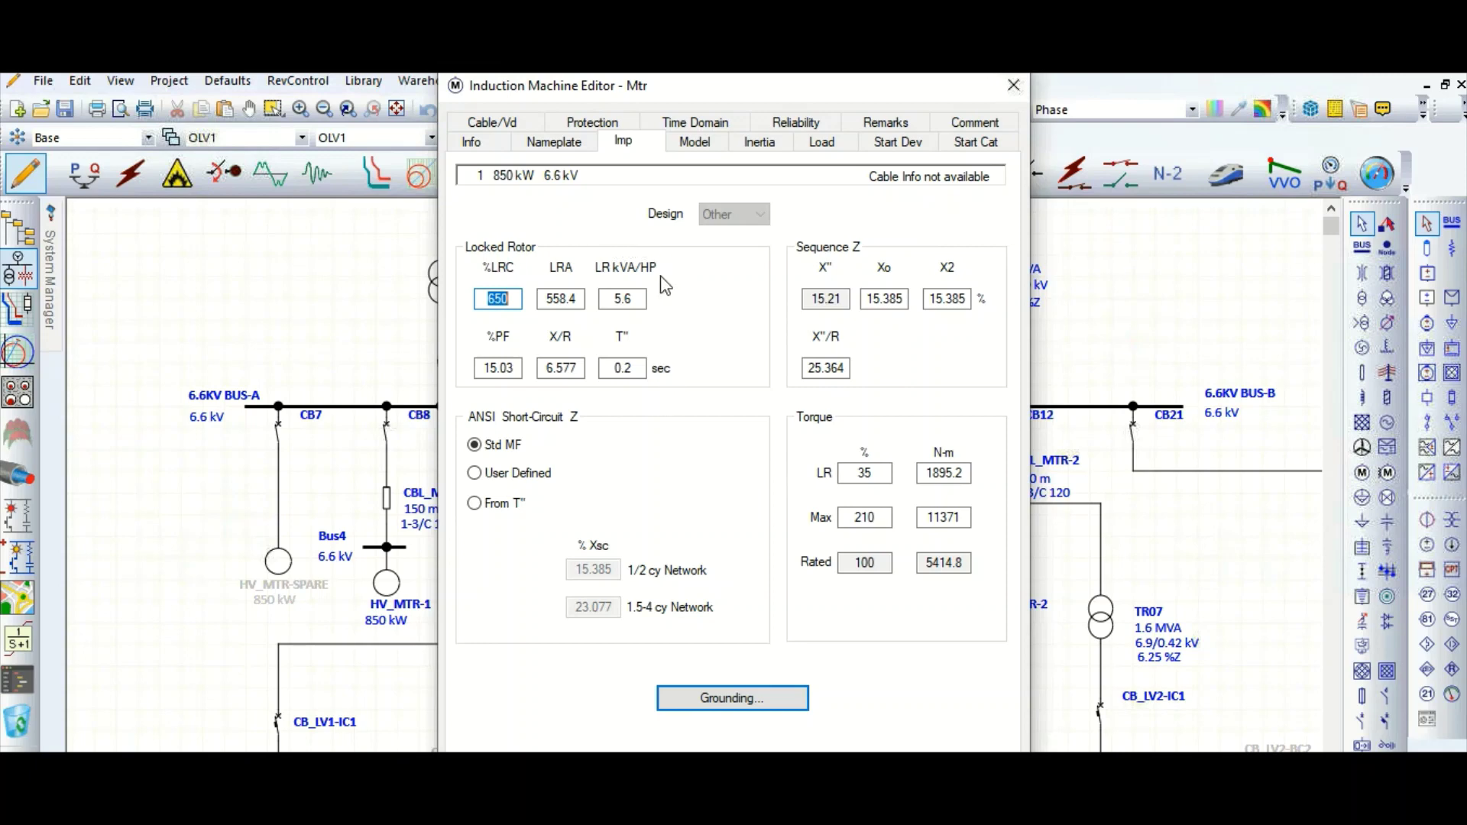
click(580, 146)
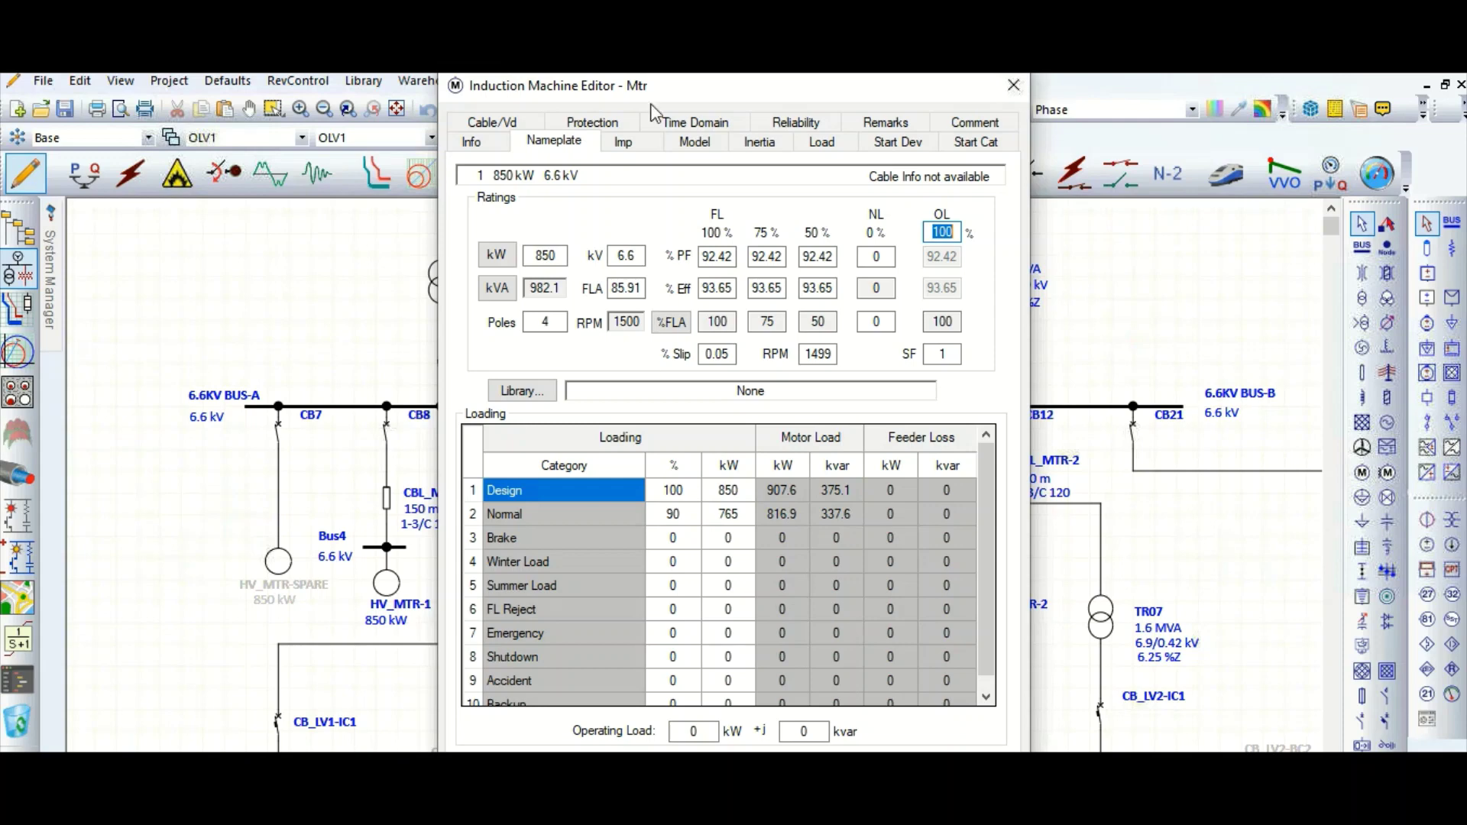
Step: Reset the default induction machine ratings and loading to zero and close the editor
drag(645, 89, 620, 62)
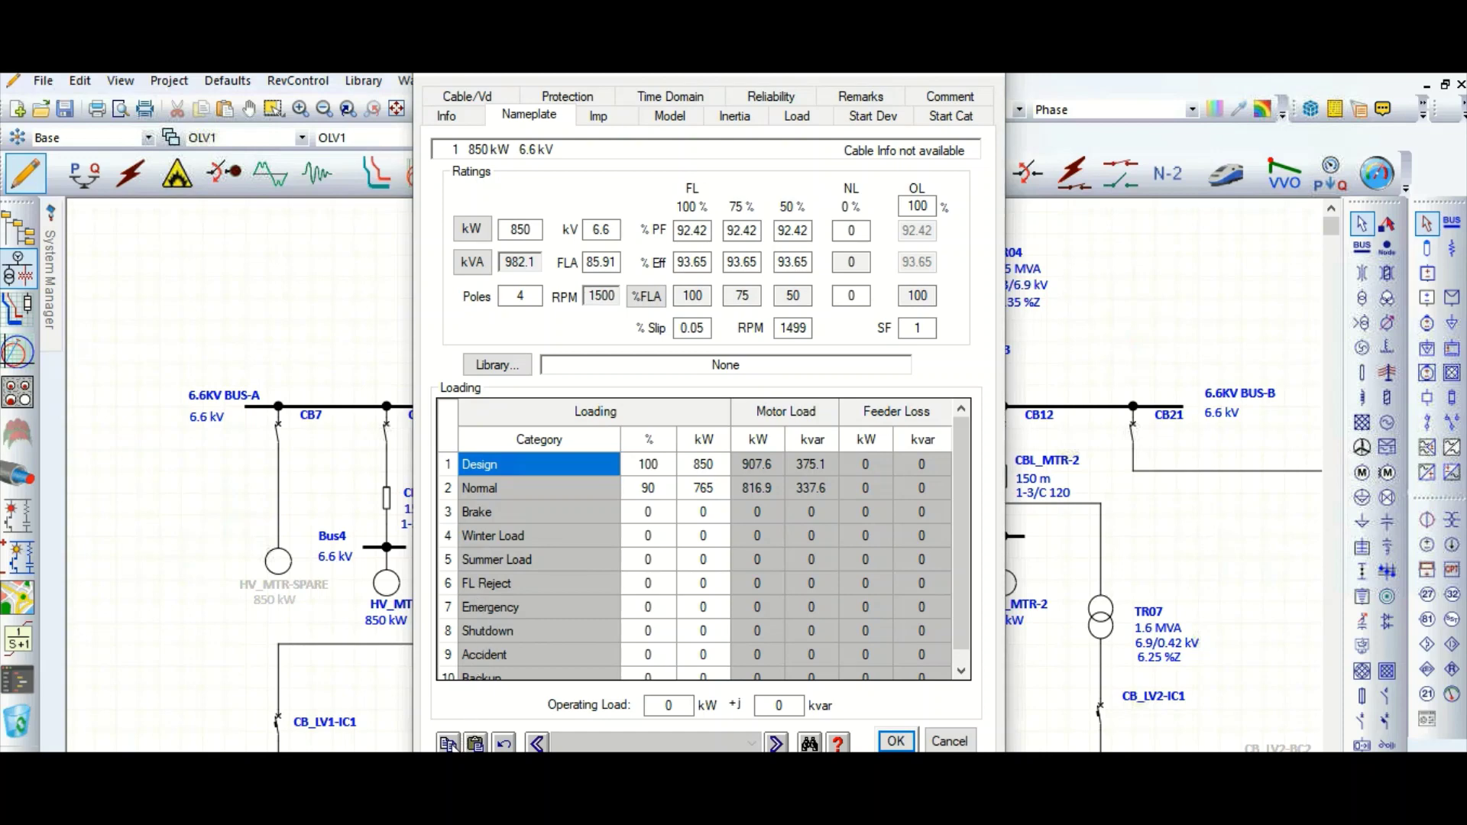
click(477, 745)
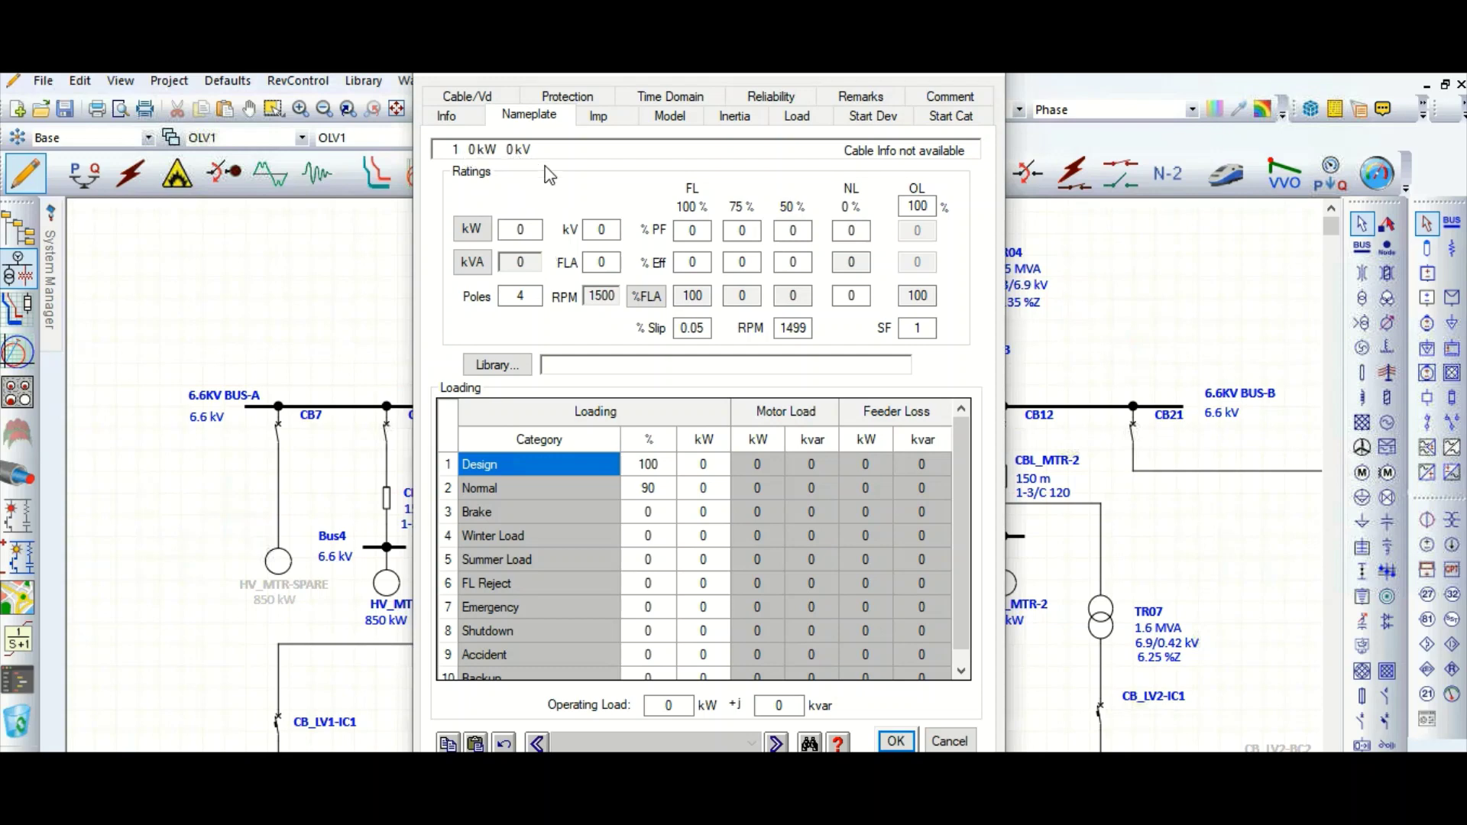
click(898, 740)
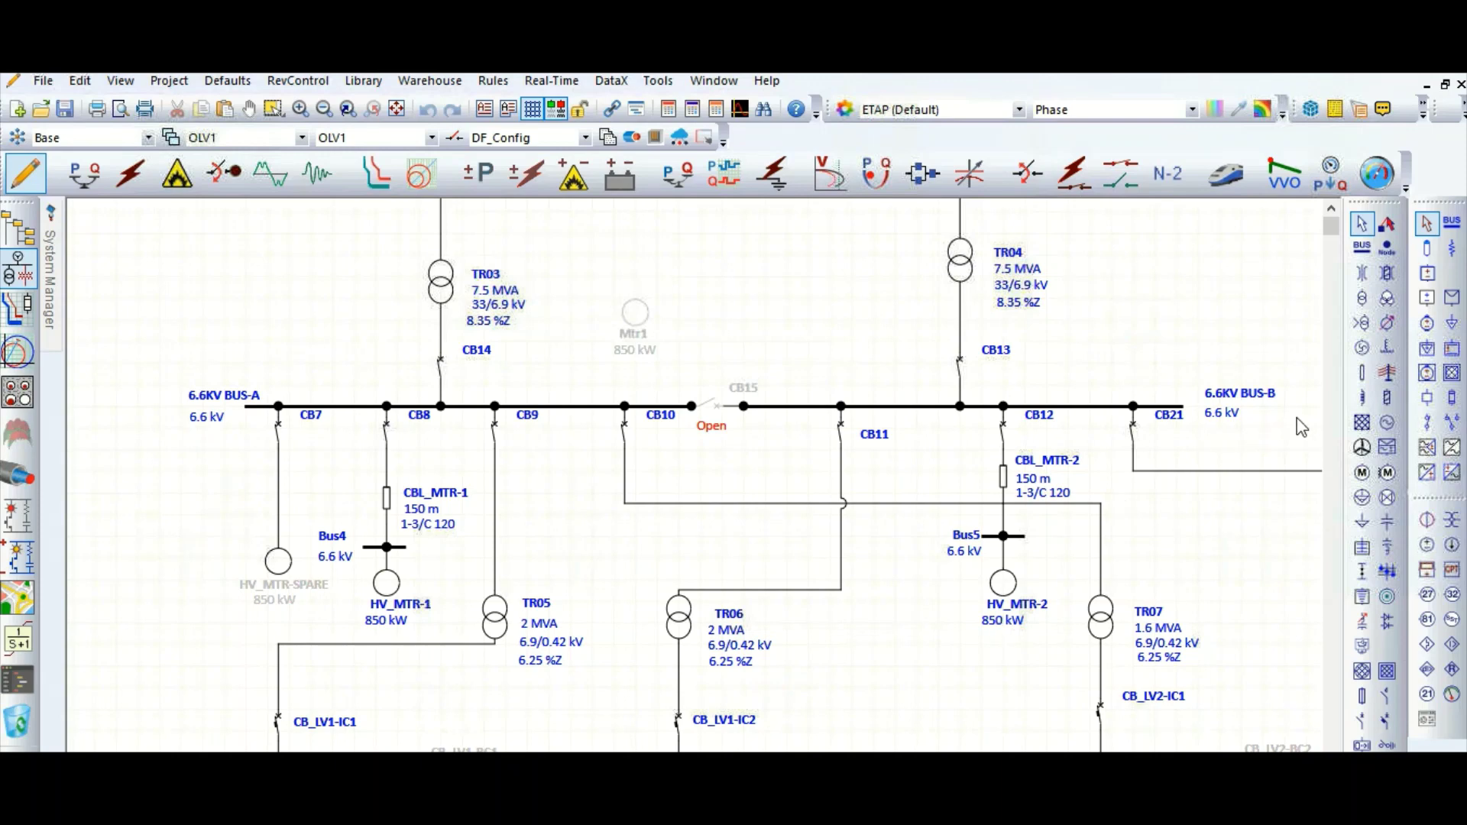
Step: Place a new induction motor Mtr2 above the bus beside Mtr1 and open its properties
click(1362, 473)
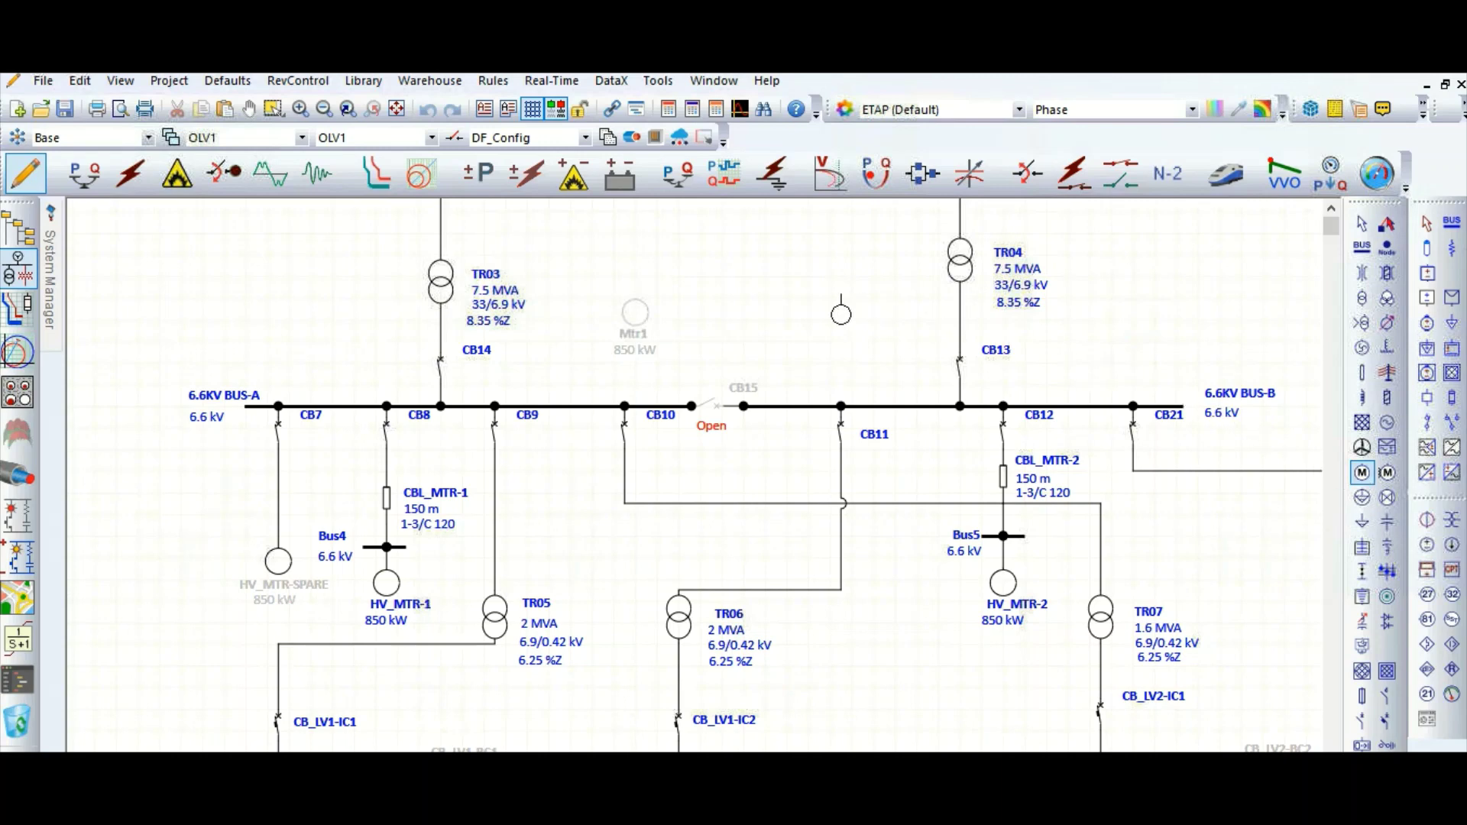
click(765, 294)
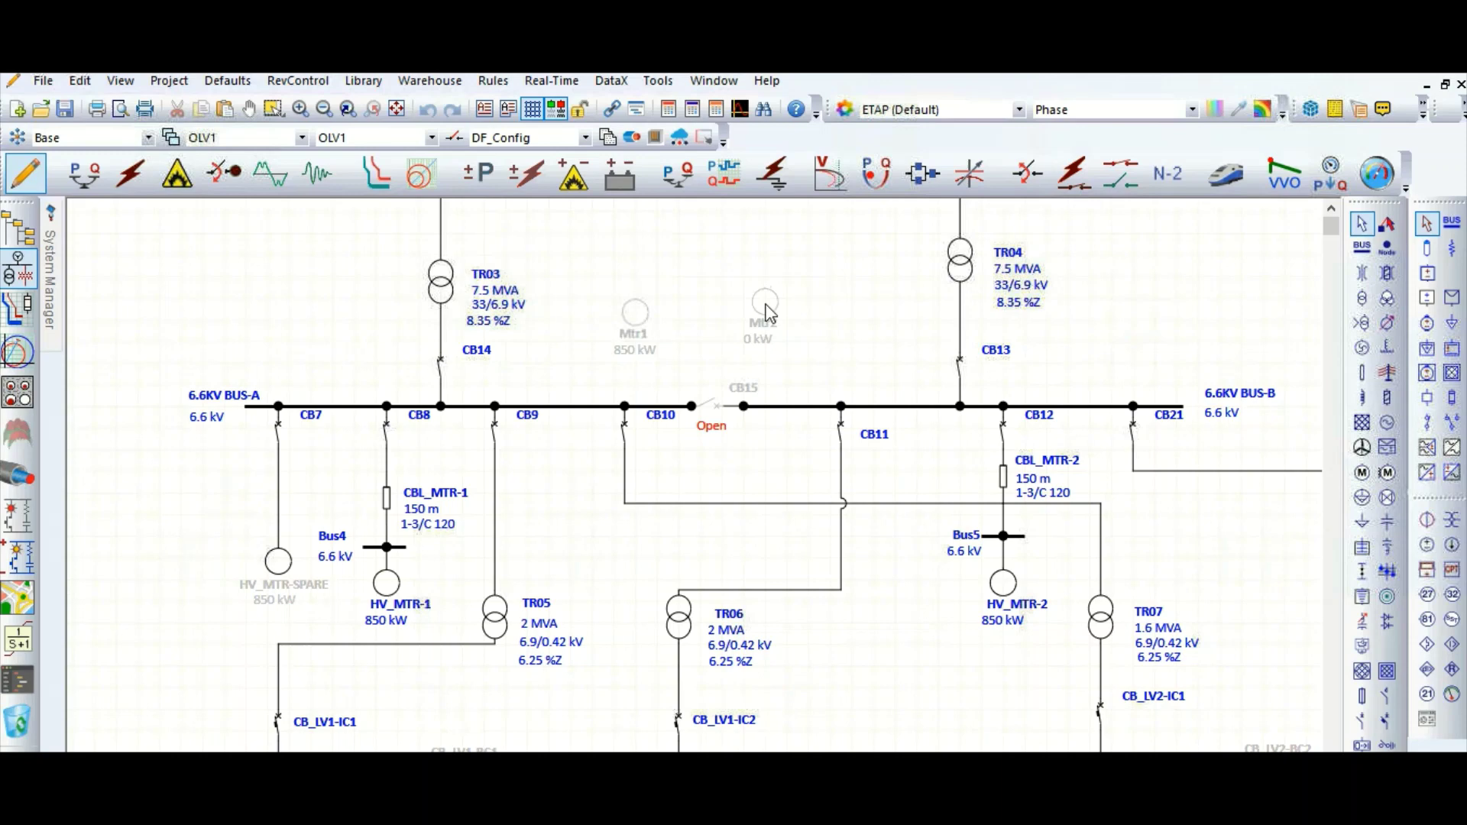
click(766, 304)
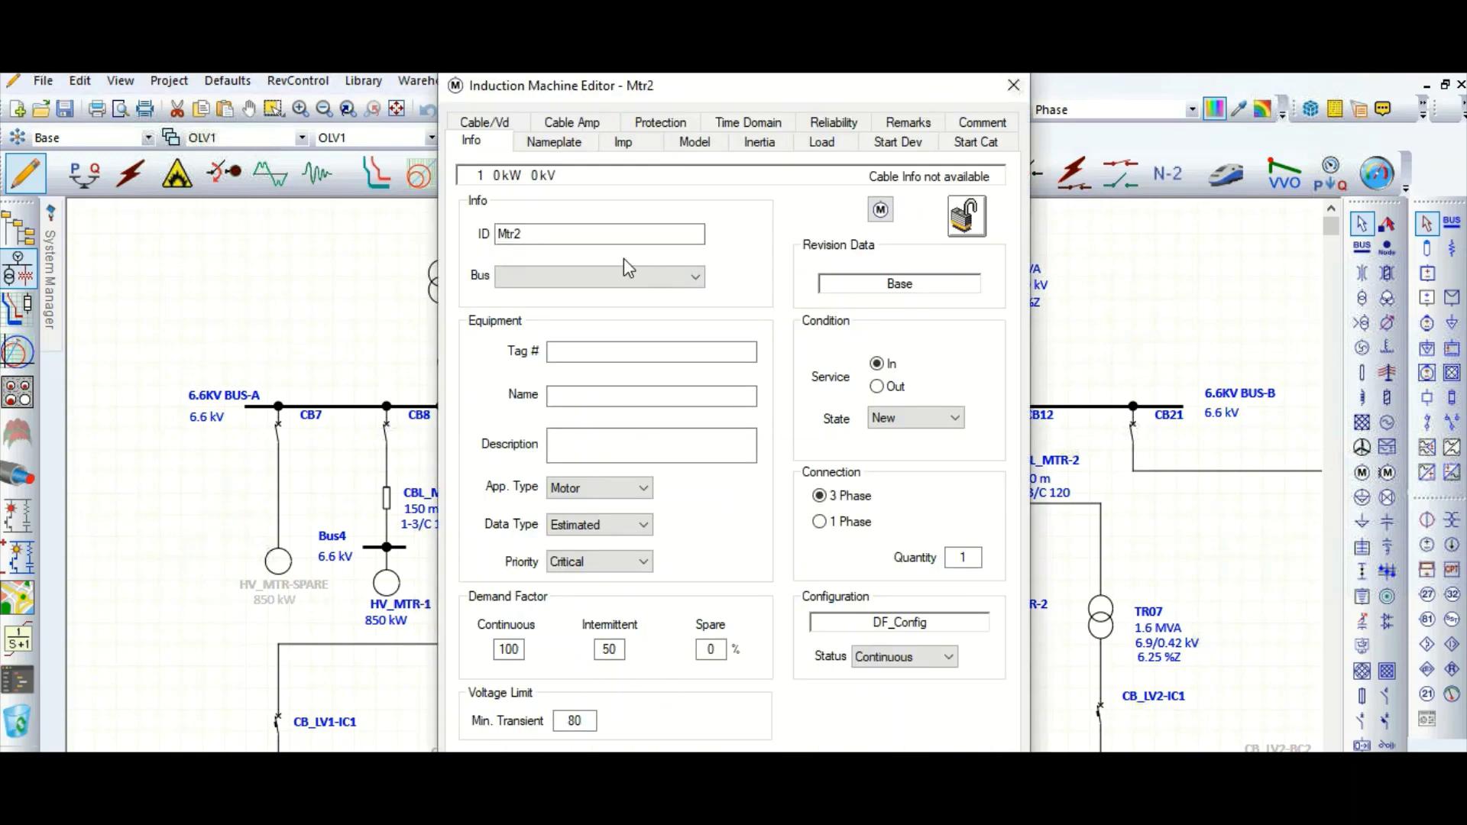
Step: Verify Mtr2 shows 0 kW with all-zero nameplate and impedance values, then close it unchanged
click(556, 142)
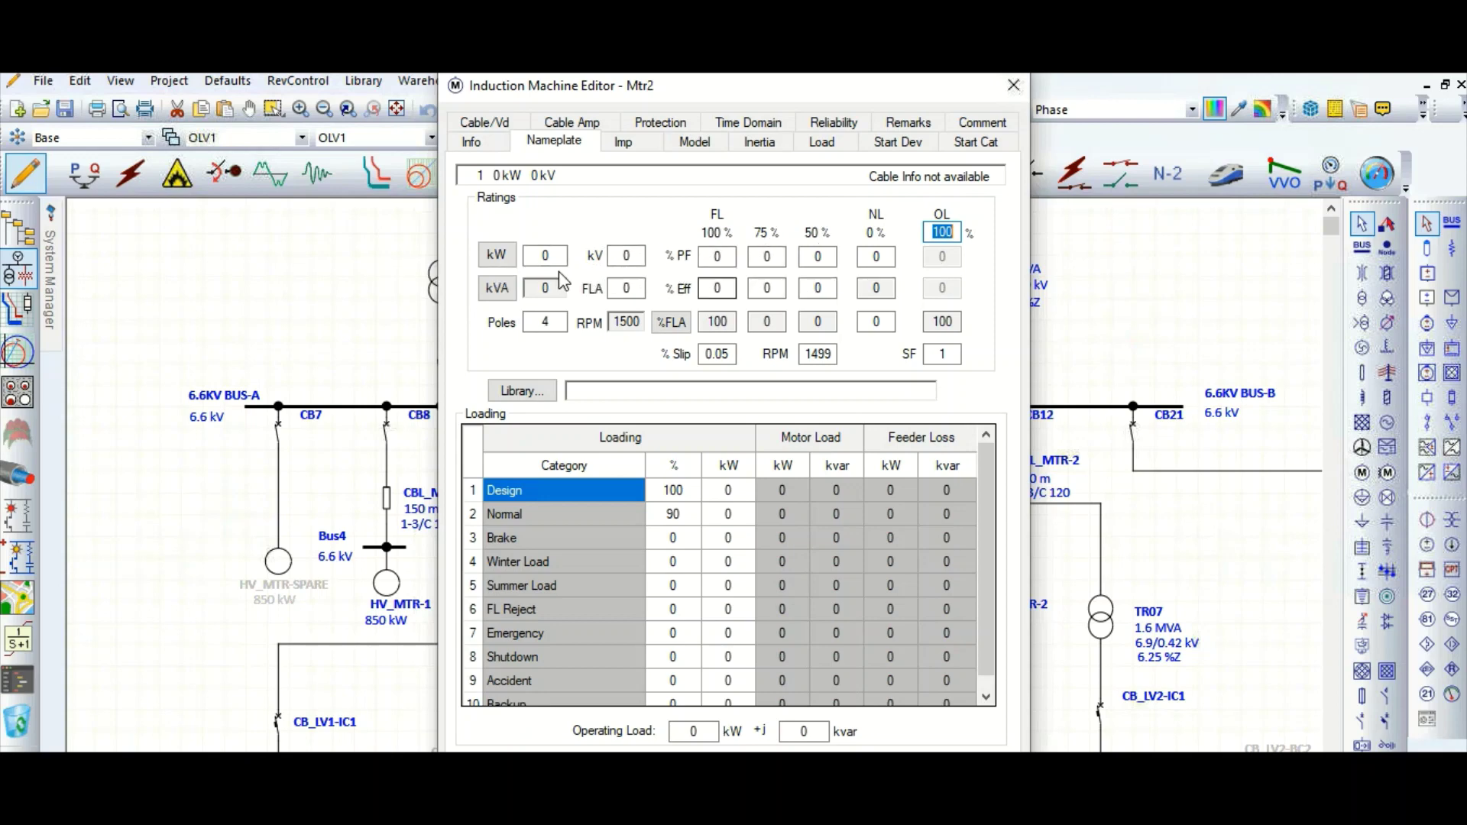
click(632, 146)
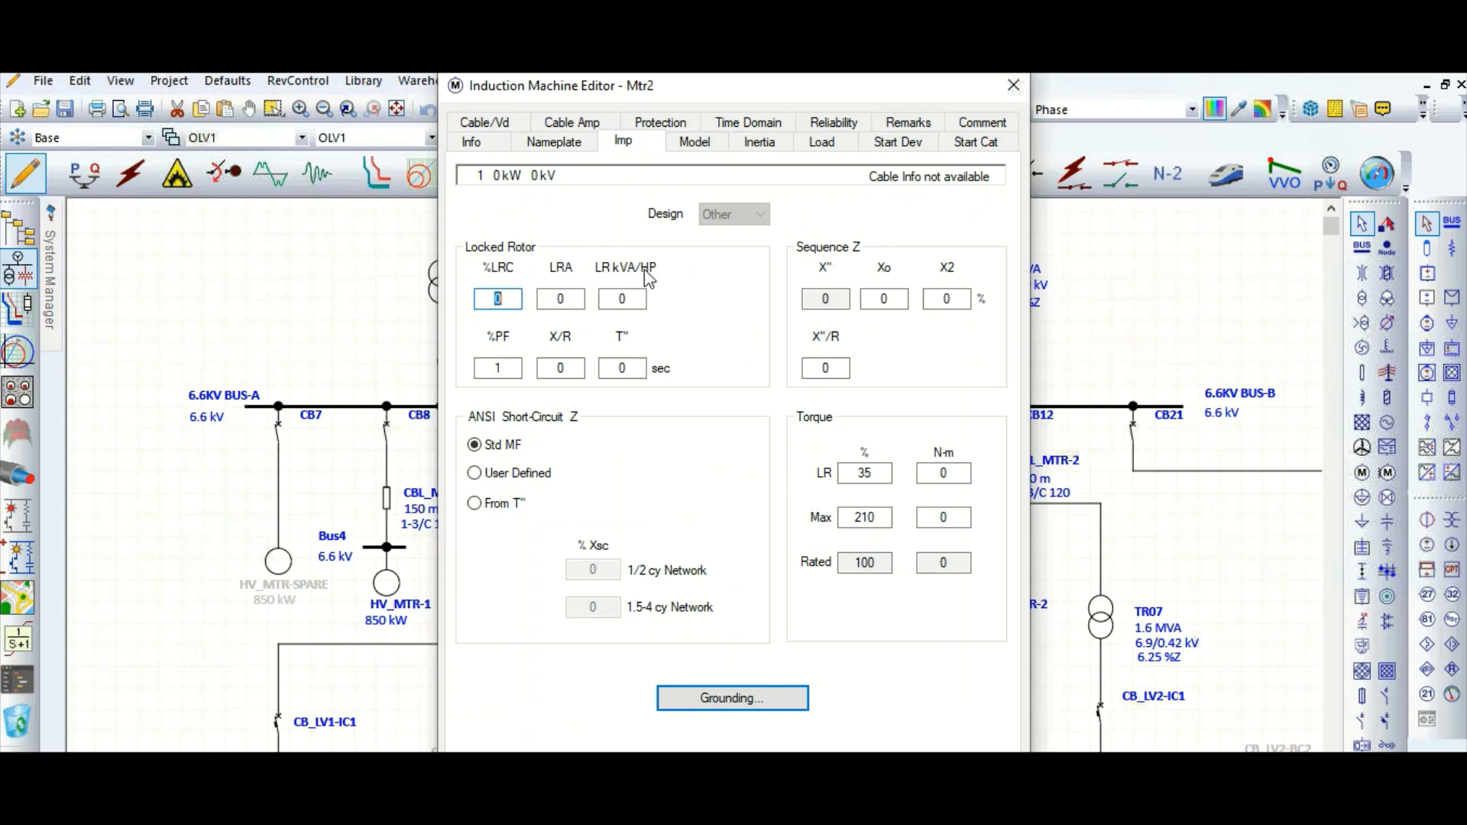
click(586, 148)
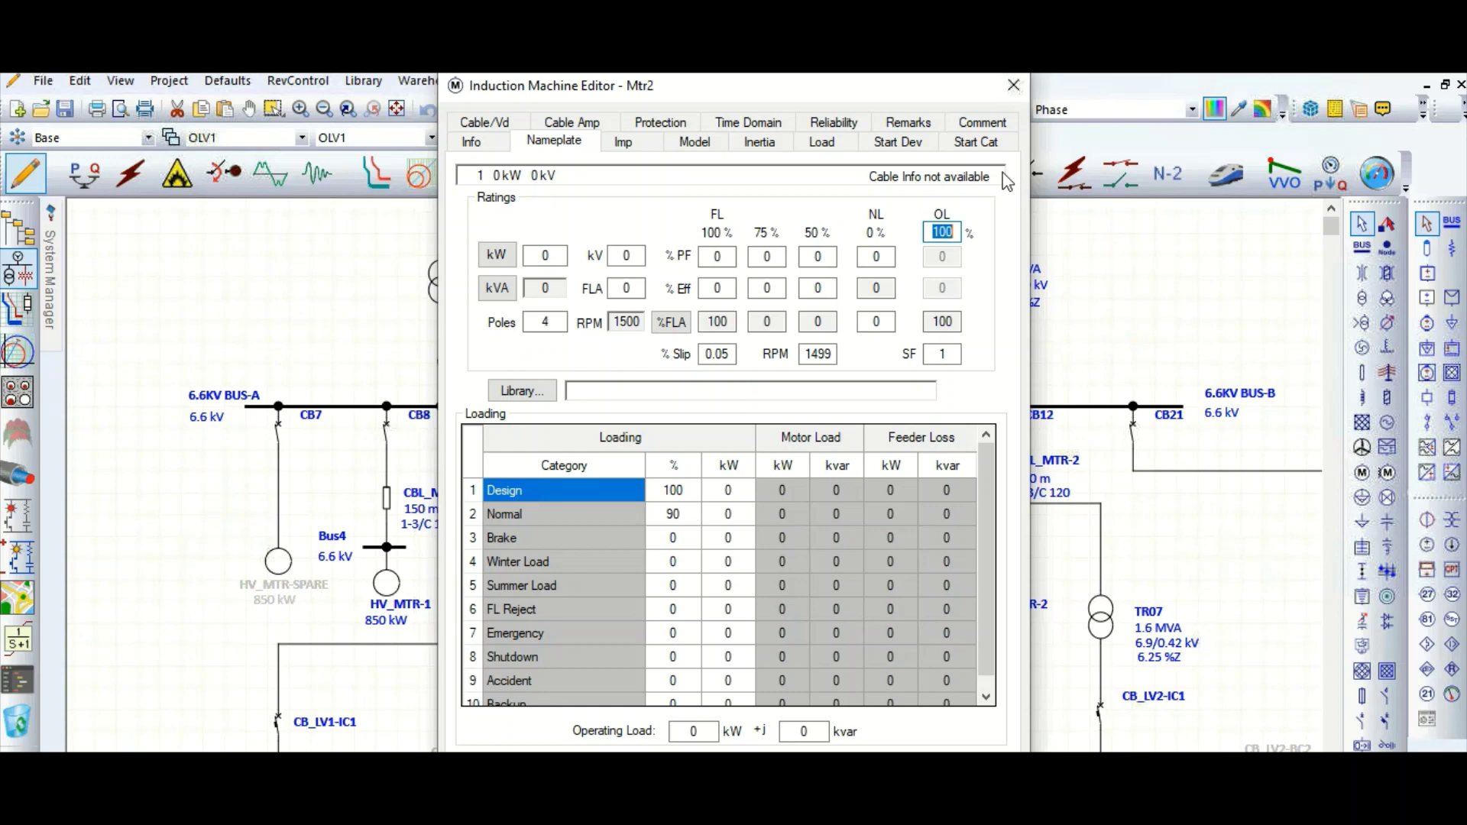
click(1014, 86)
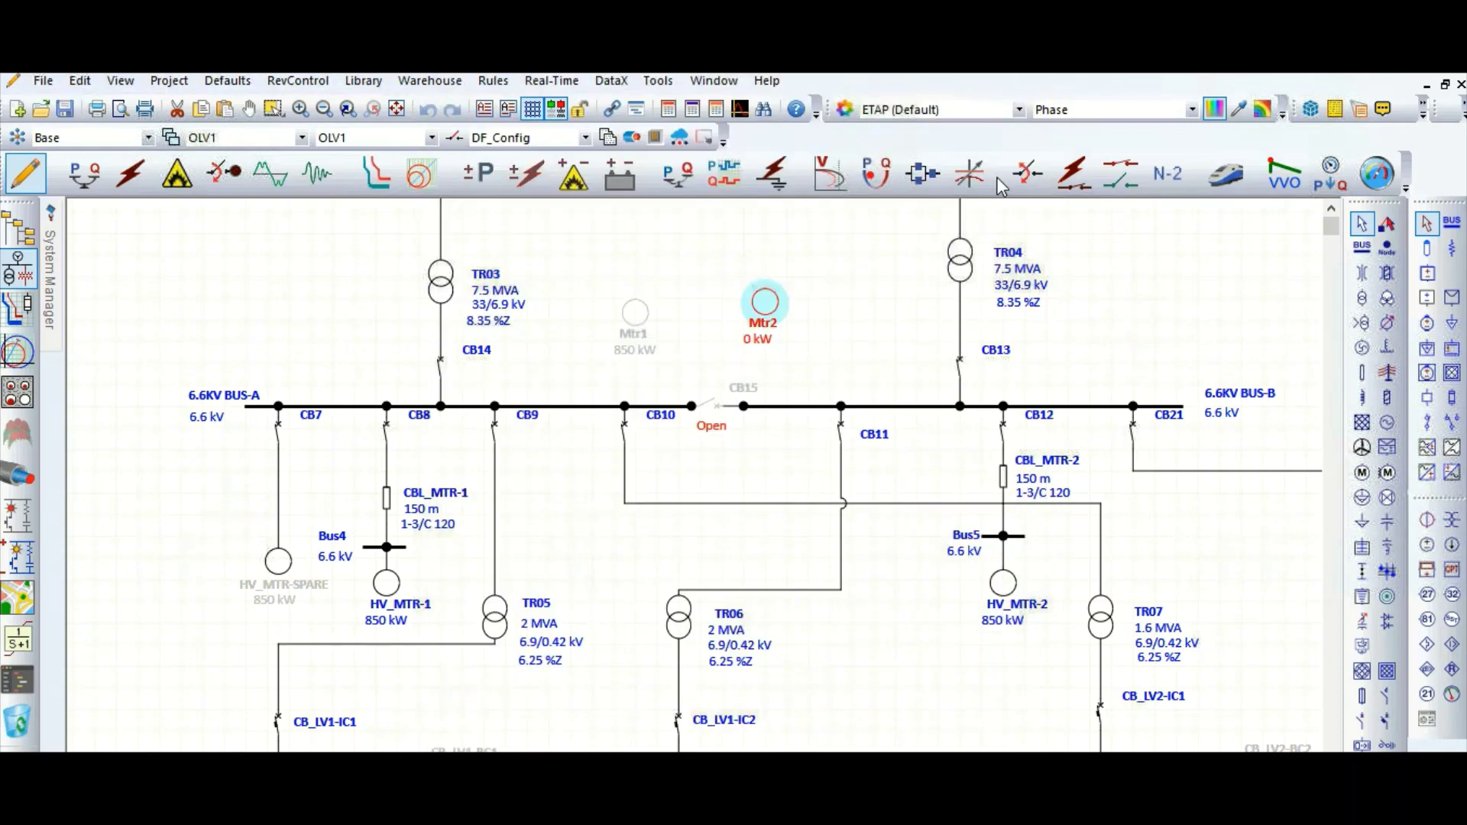